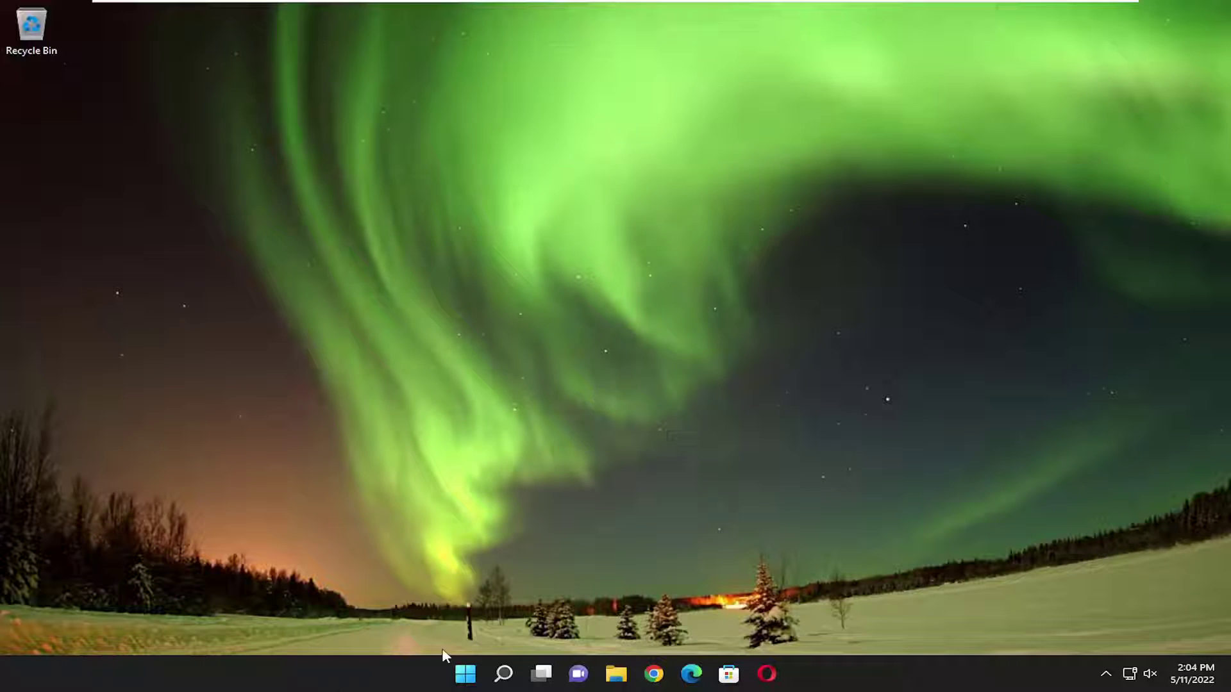
- Launch regedit as administrator from Windows Search, approve the UAC prompt, and collapse the tree to Computer
{"action": "left_click", "coordinate": [506, 676]}
{"action": "type", "text": "regedit"}
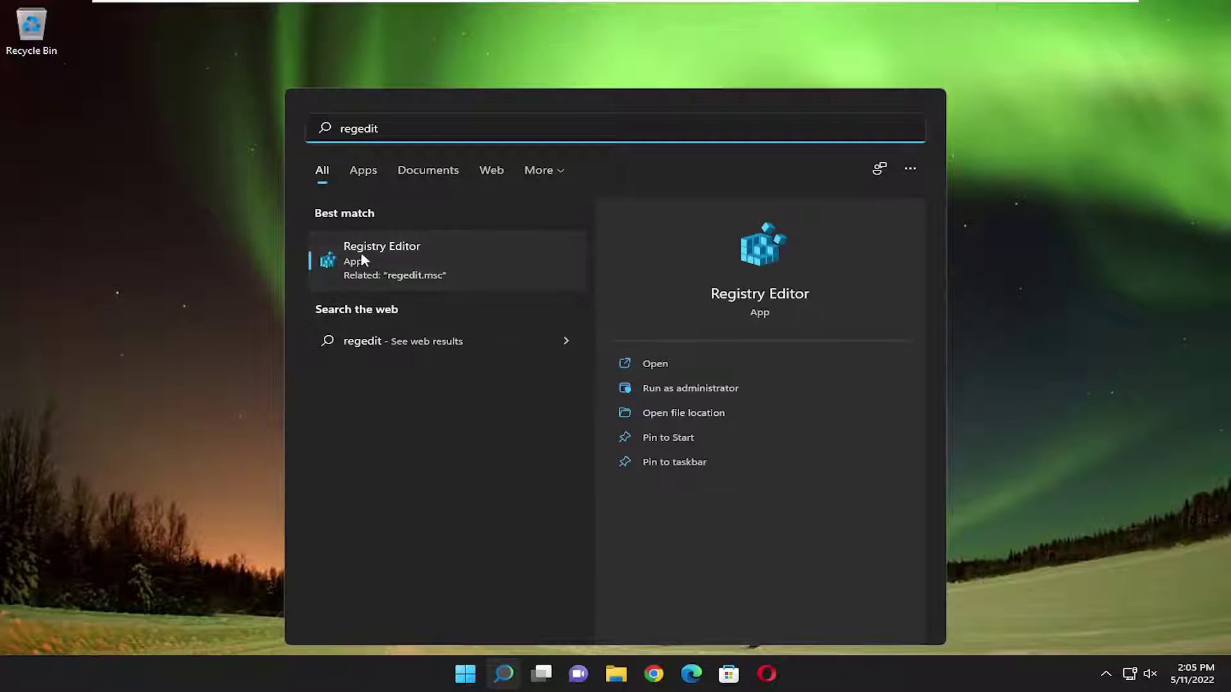
{"action": "right_click", "coordinate": [382, 249]}
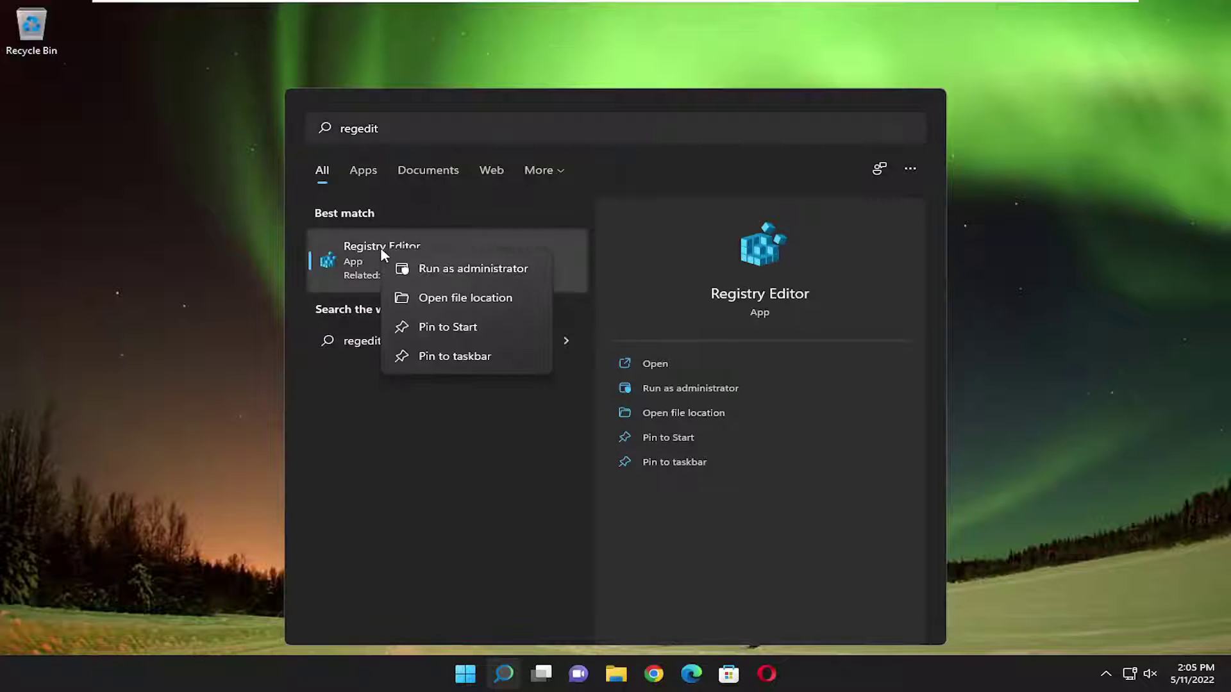
{"action": "left_click", "coordinate": [471, 269]}
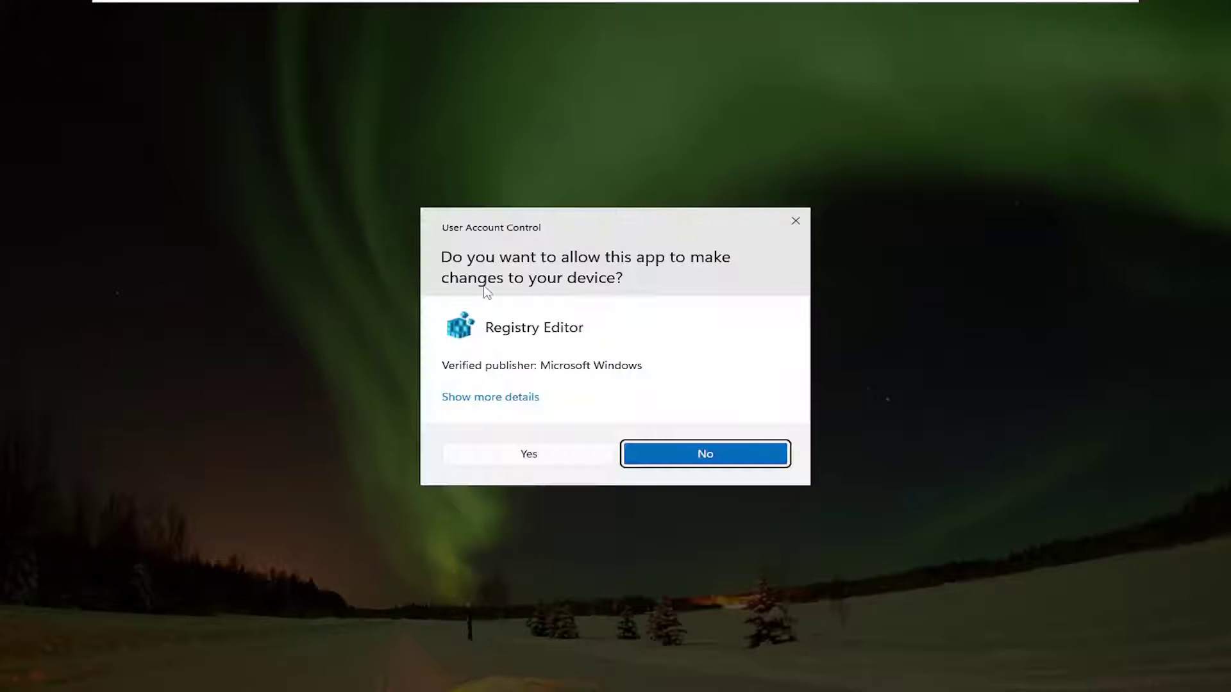
{"action": "left_click", "coordinate": [547, 453]}
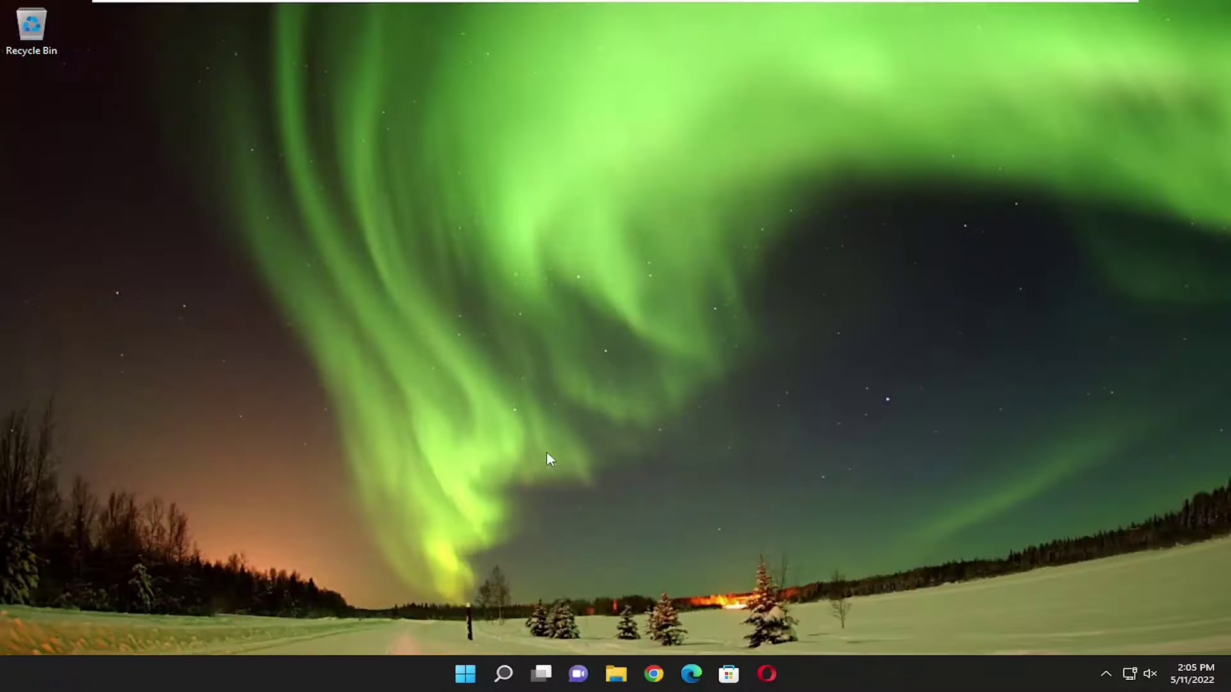
{"action": "key", "text": "Left"}
{"action": "key", "text": "Left"}
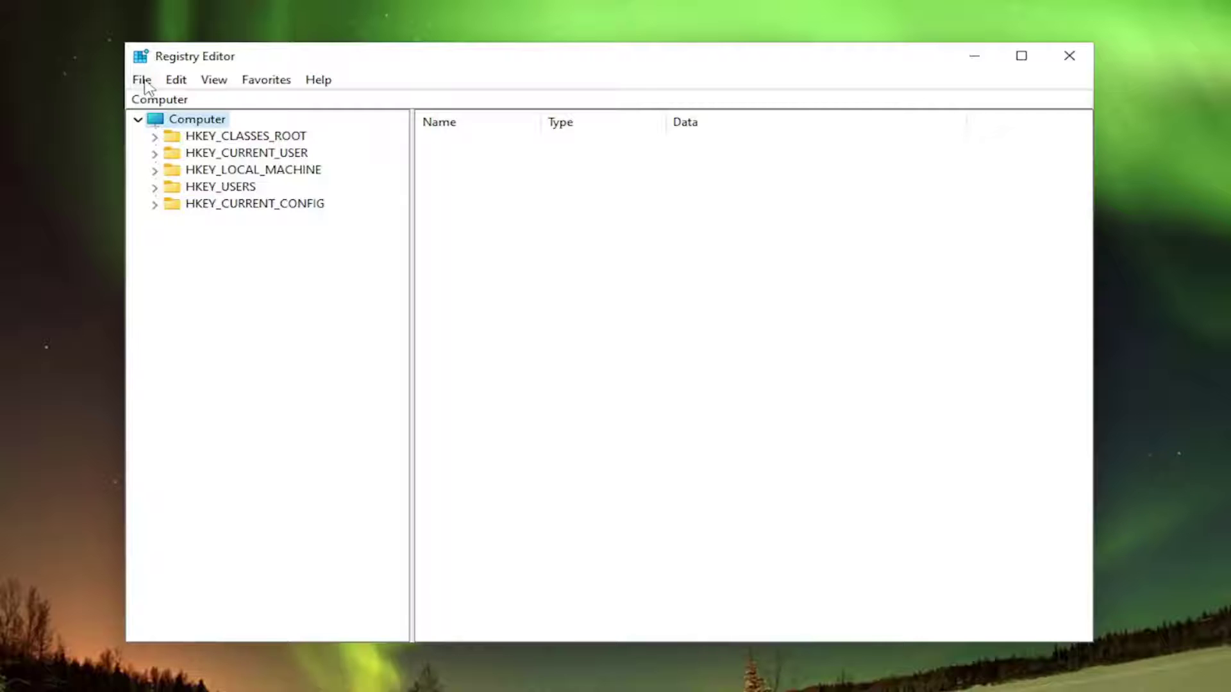
{"action": "left_click", "coordinate": [142, 81]}
{"action": "left_click", "coordinate": [191, 121]}
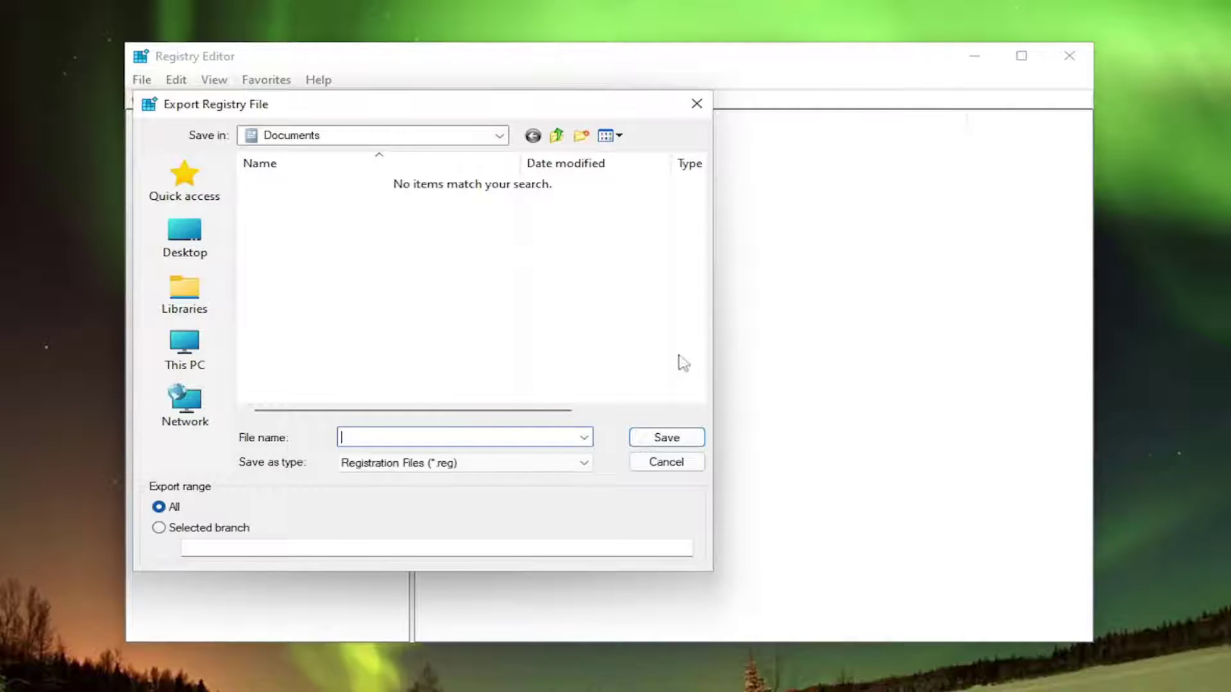
{"action": "left_click", "coordinate": [666, 461]}
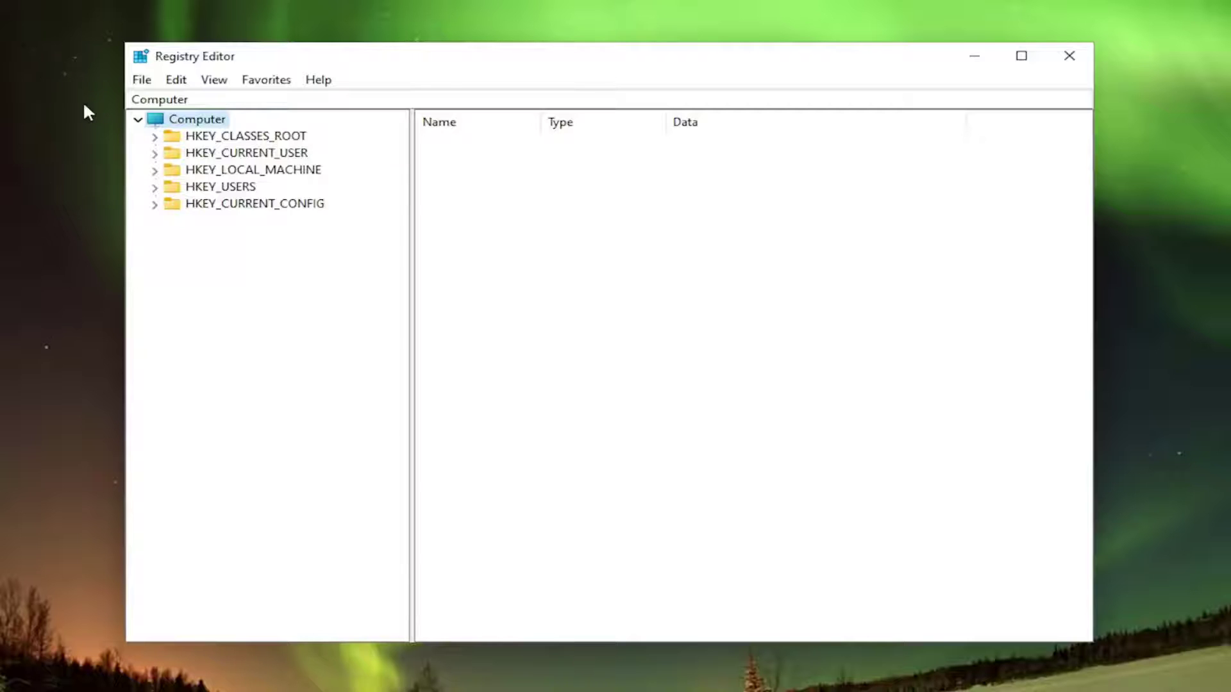
{"action": "left_click", "coordinate": [174, 80]}
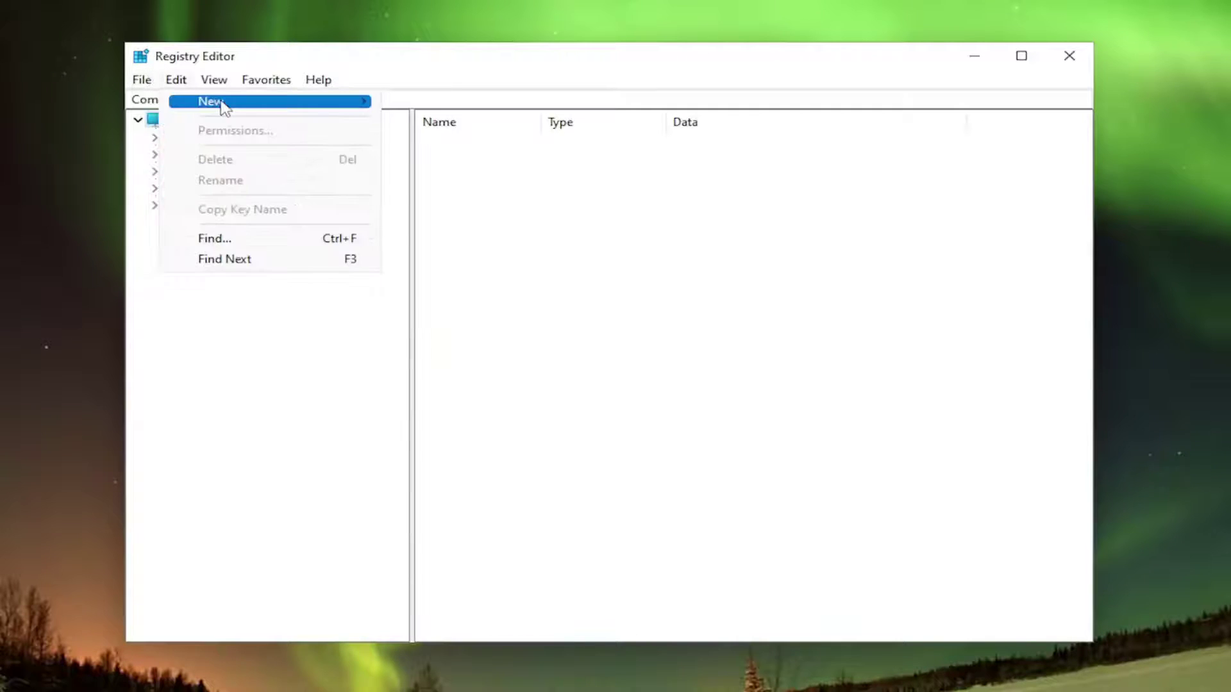
{"action": "mouse_move", "coordinate": [142, 80]}
{"action": "left_click", "coordinate": [172, 101]}
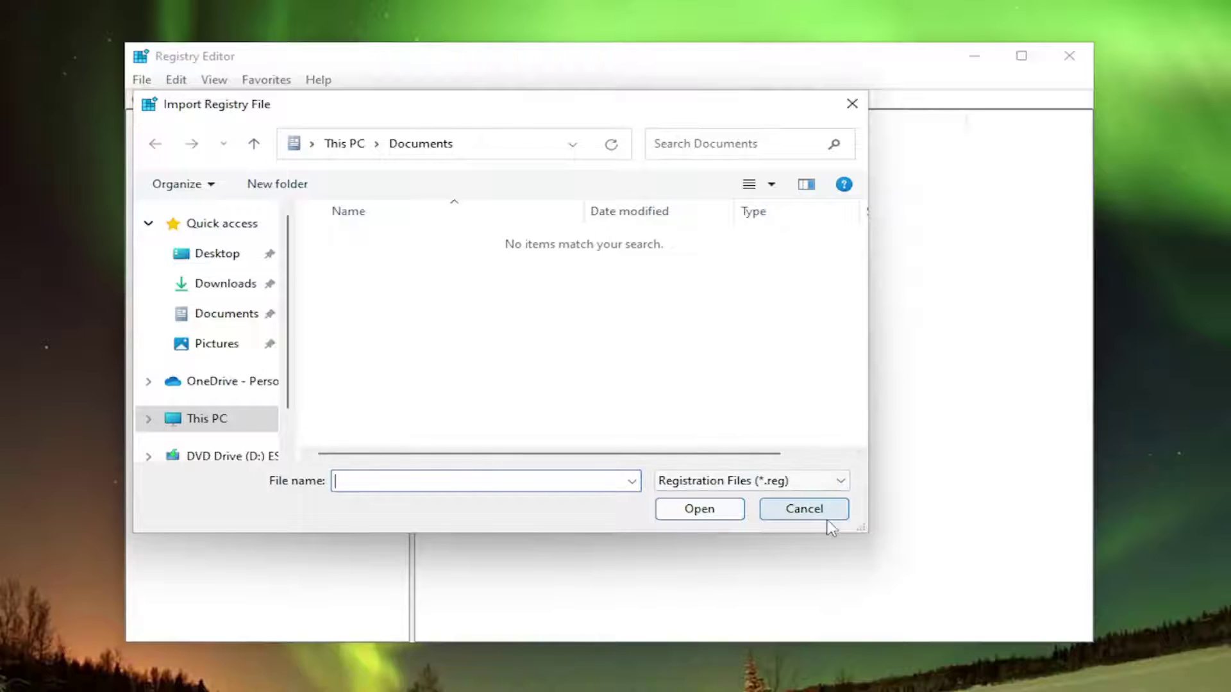
{"action": "left_click", "coordinate": [804, 509]}
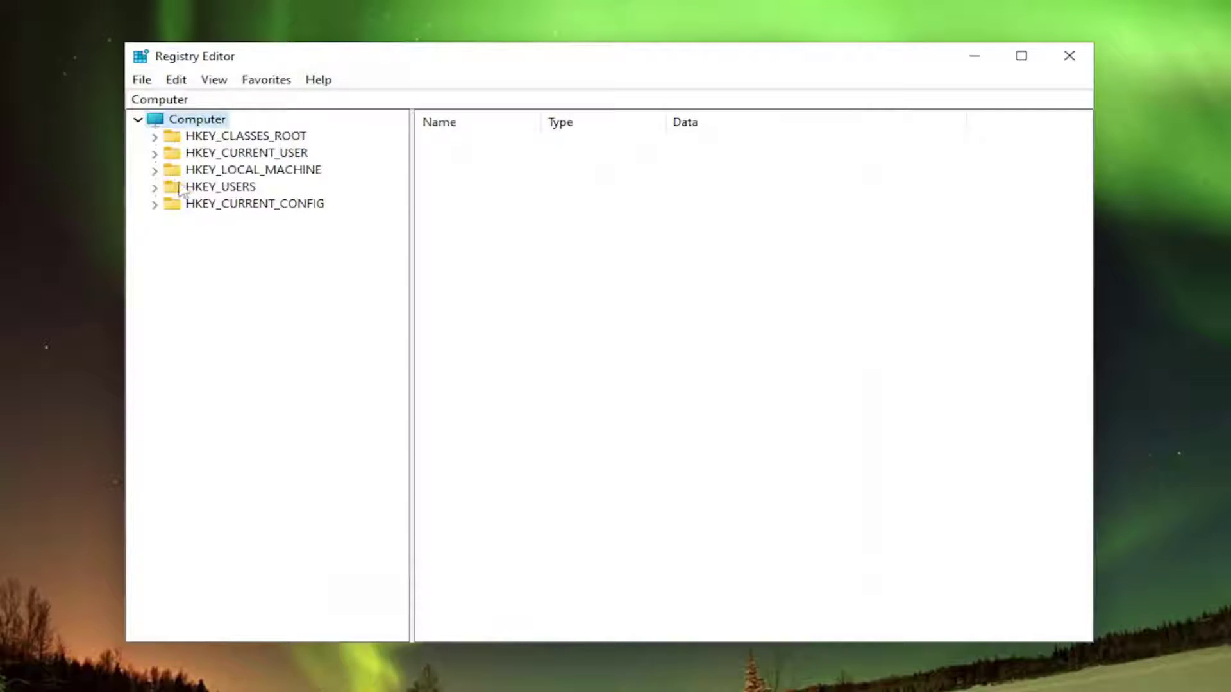
- Expand HKEY_LOCAL_MACHINE\SYSTEM\CurrentControlSet\Services and jump to the RasMan key by typing rasm
{"action": "double_click", "coordinate": [290, 171]}
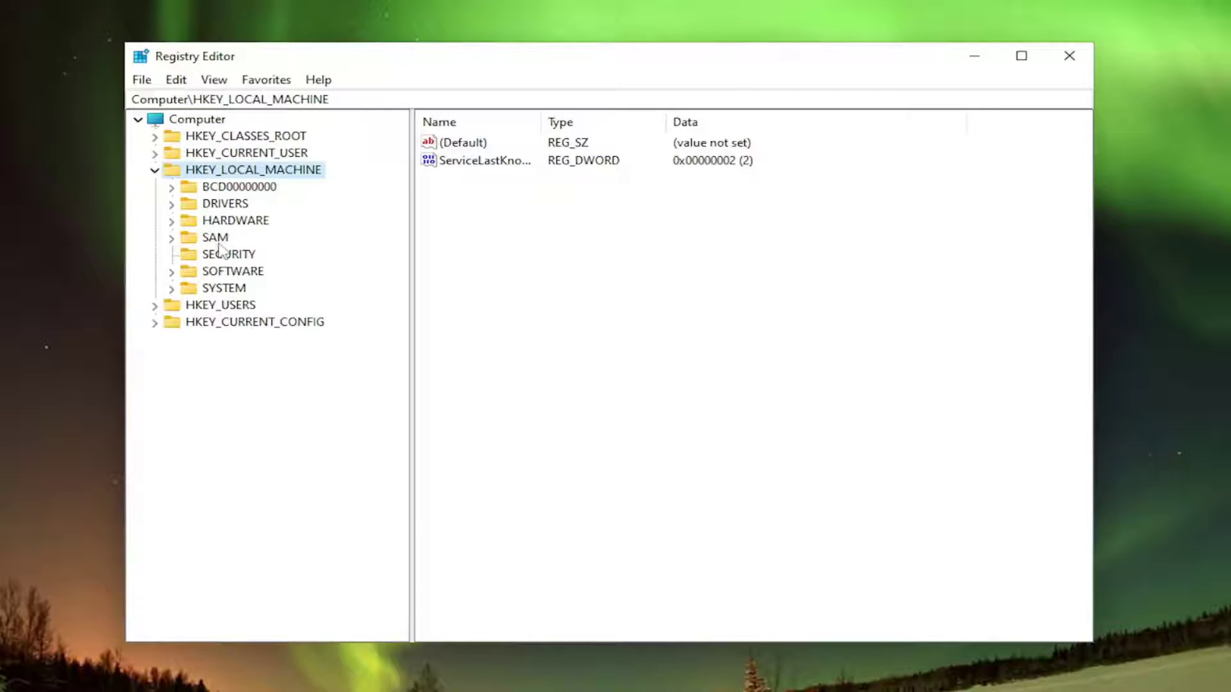
{"action": "double_click", "coordinate": [218, 289]}
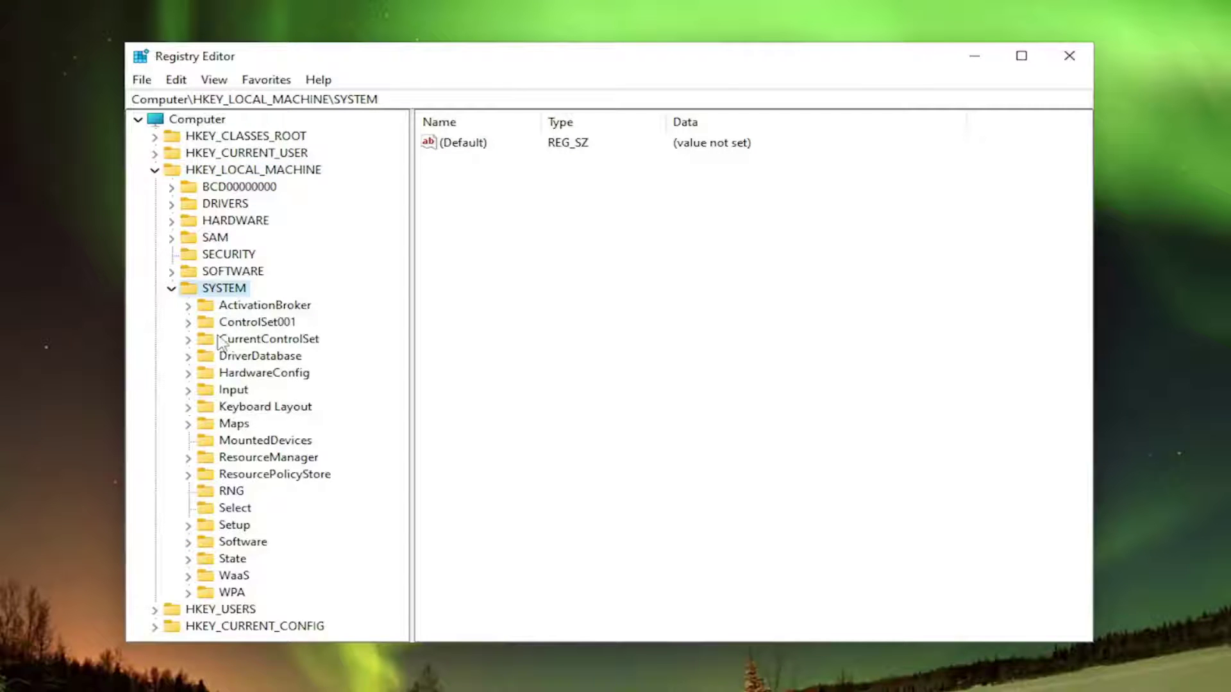
{"action": "double_click", "coordinate": [293, 340]}
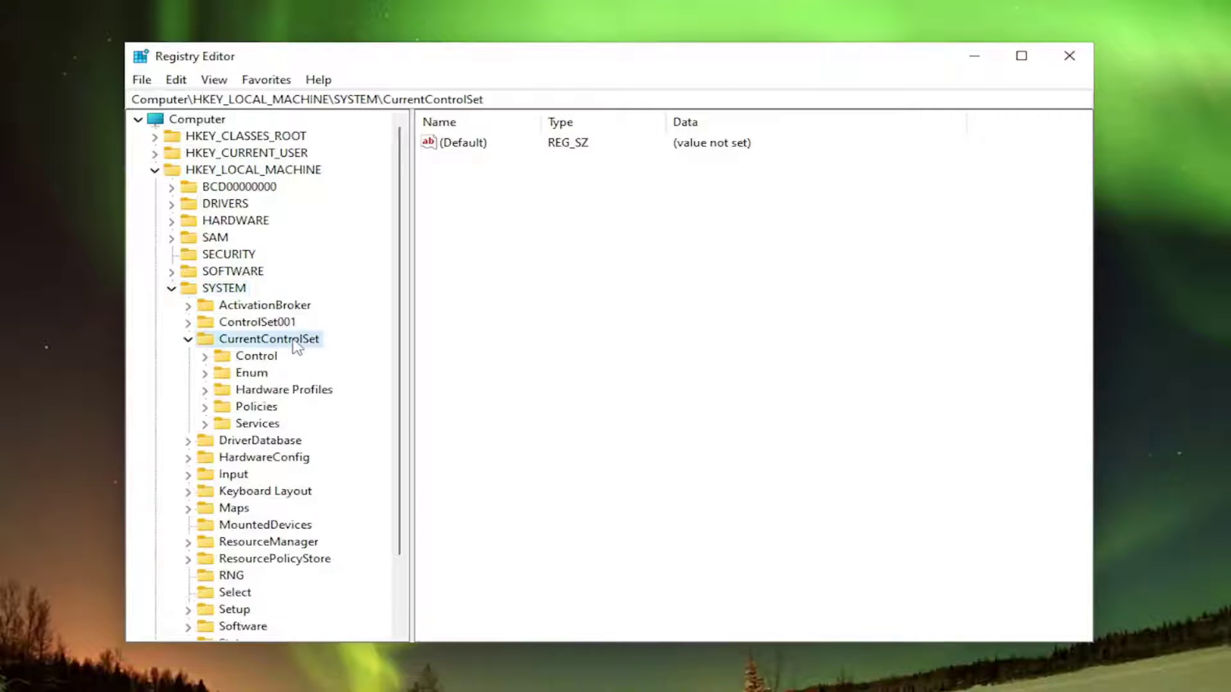
{"action": "double_click", "coordinate": [250, 423]}
{"action": "scroll", "coordinate": [276, 398], "scroll_direction": "down", "scroll_amount": 14}
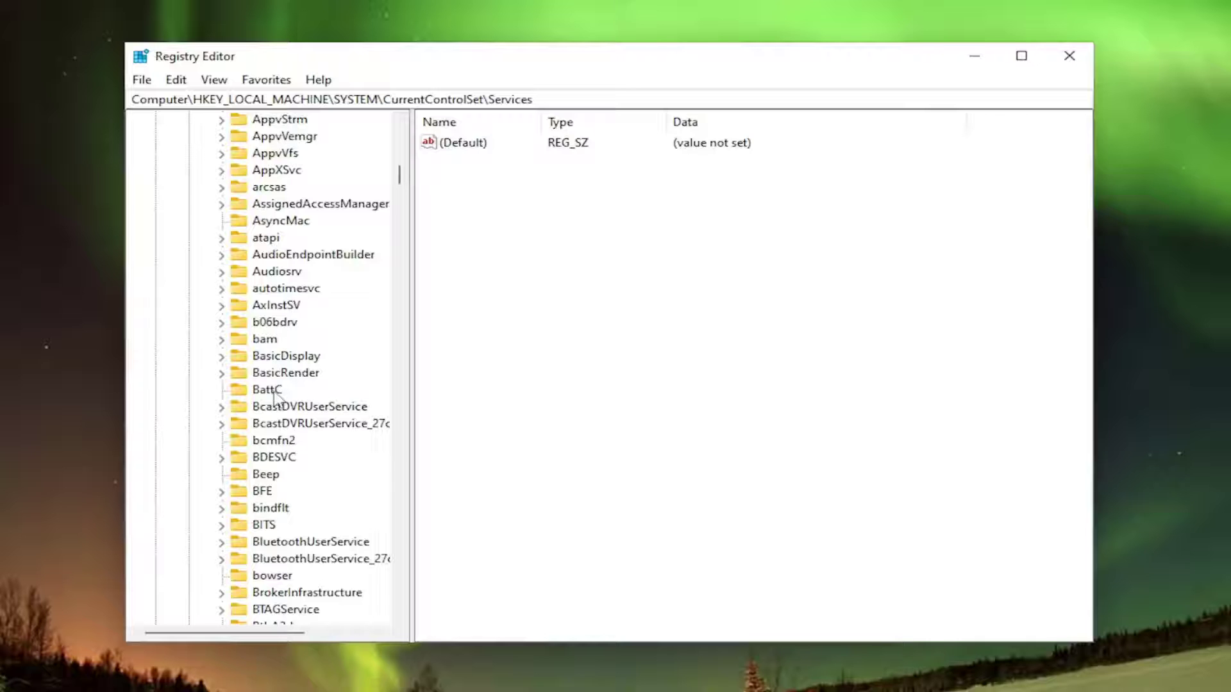
{"action": "left_click", "coordinate": [269, 390]}
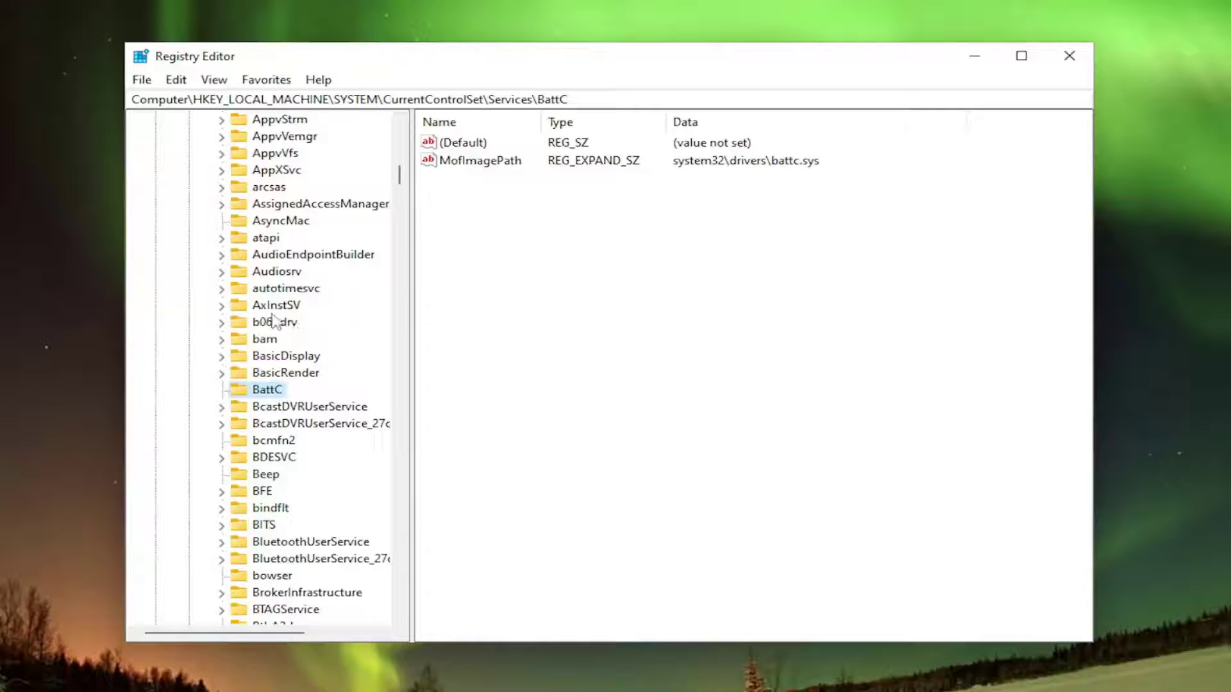
{"action": "type", "text": "ras"}
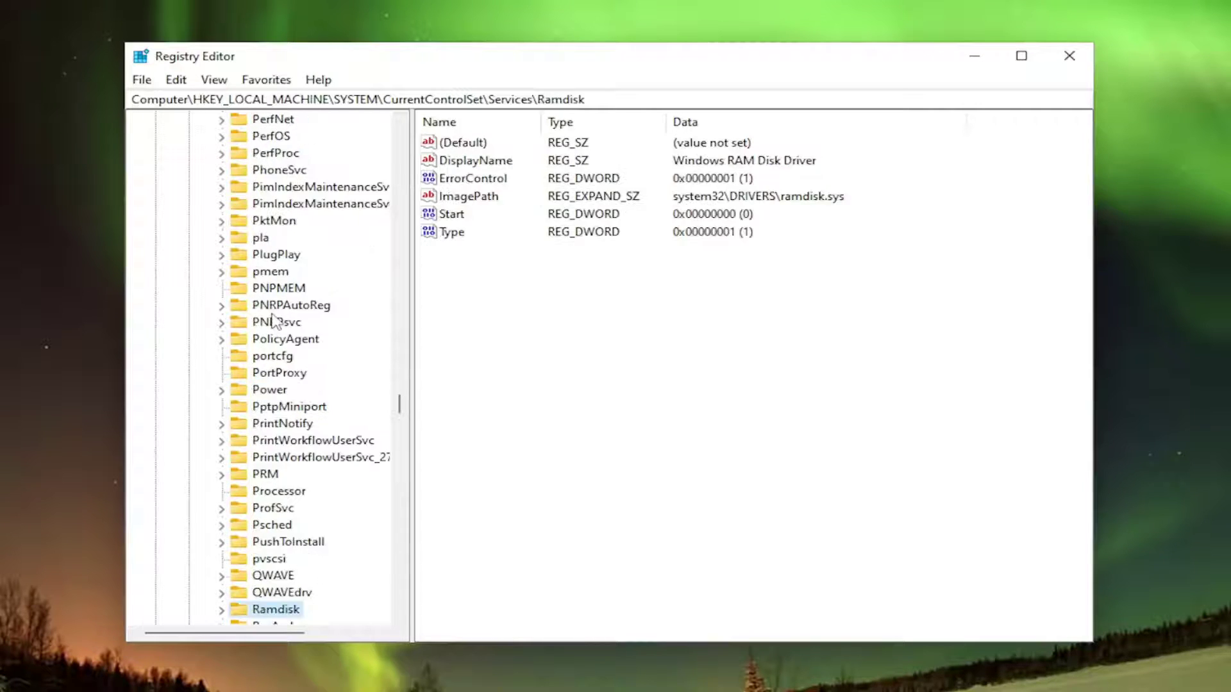
{"action": "left_click", "coordinate": [306, 357]}
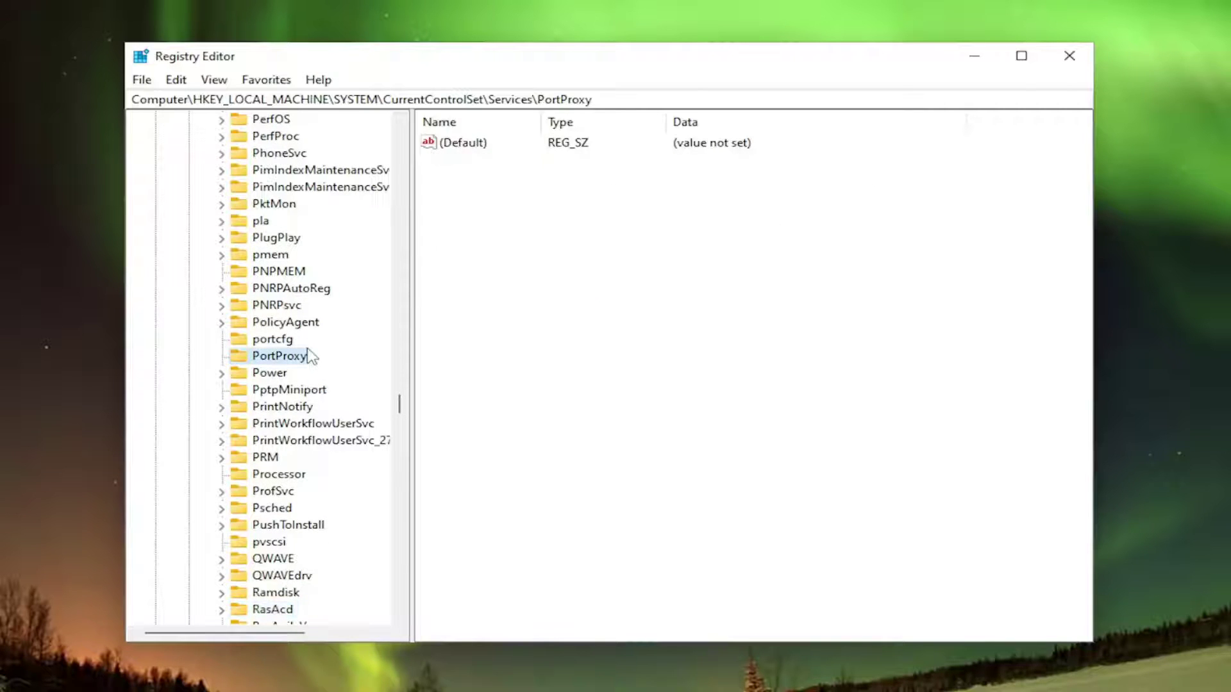
{"action": "type", "text": "rasm"}
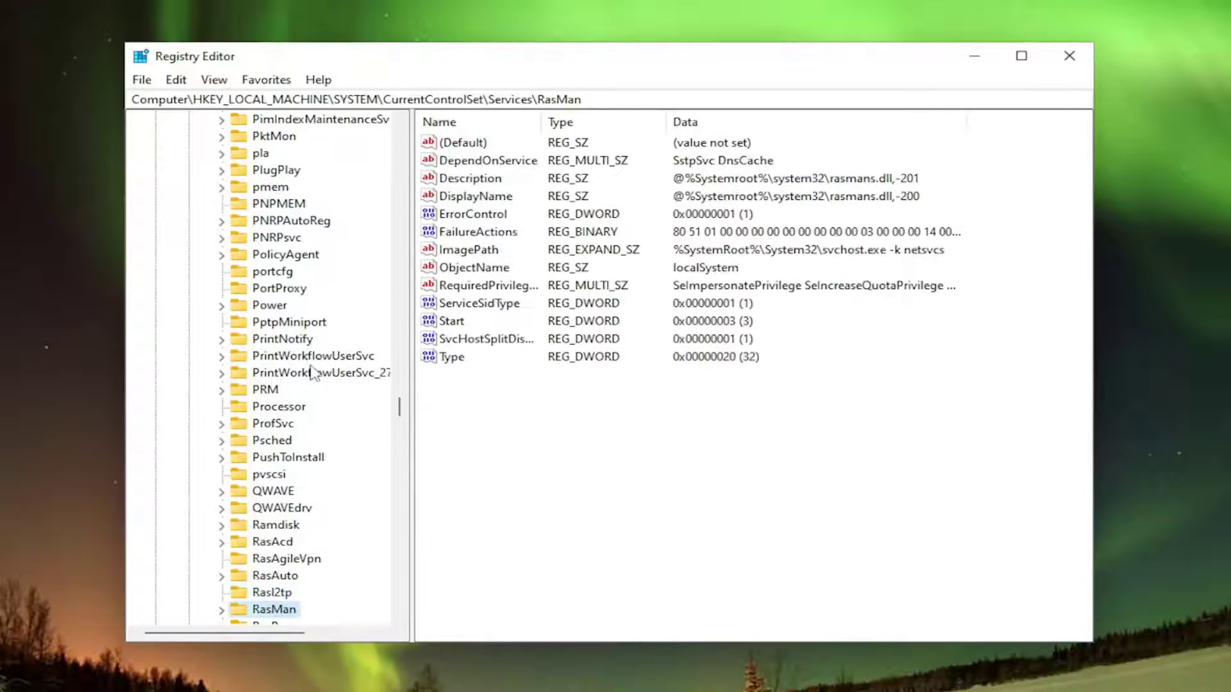
{"action": "scroll", "coordinate": [307, 388], "scroll_direction": "down", "scroll_amount": 1}
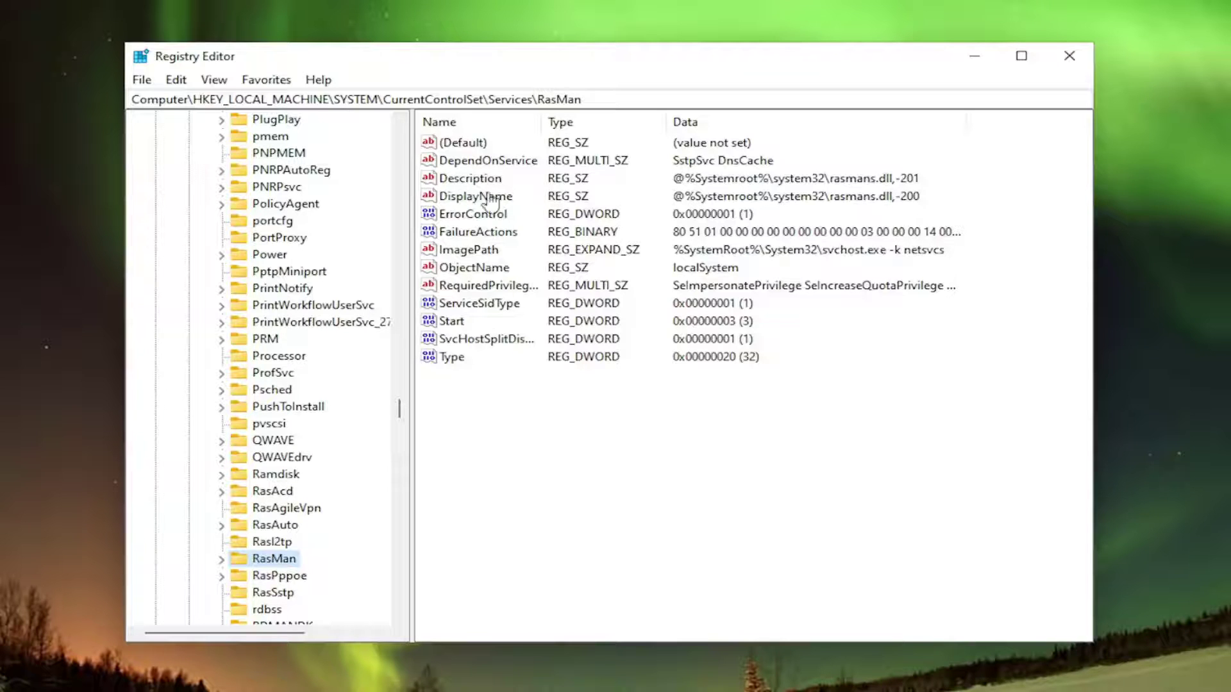
- Widen the Name column and confirm RasMan's SvcHostSplitDisable value data is 1
{"action": "double_click", "coordinate": [543, 113]}
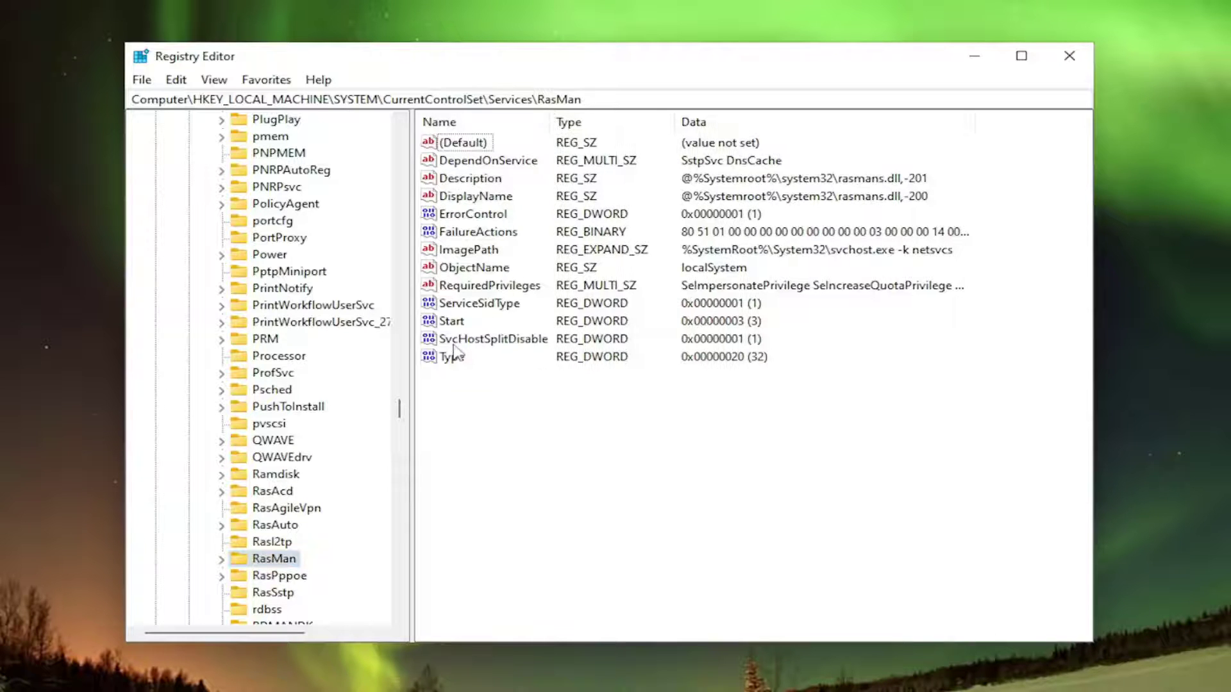
{"action": "left_click", "coordinate": [523, 347]}
{"action": "double_click", "coordinate": [523, 344]}
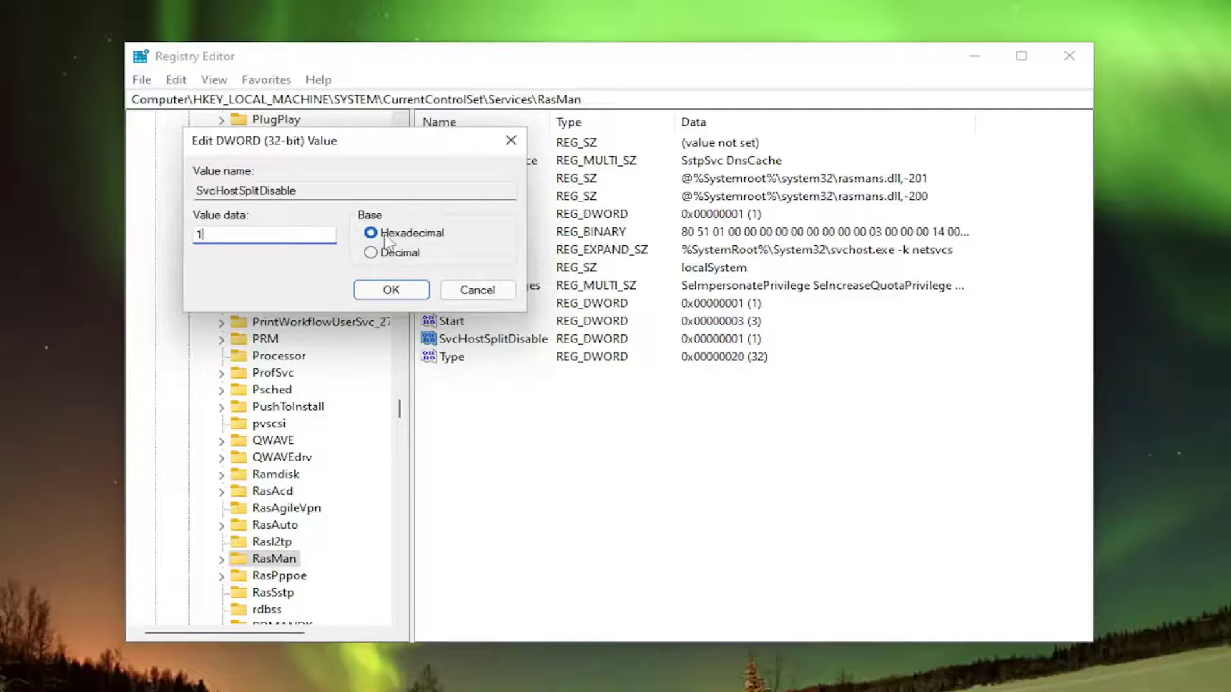
{"action": "left_click", "coordinate": [393, 290]}
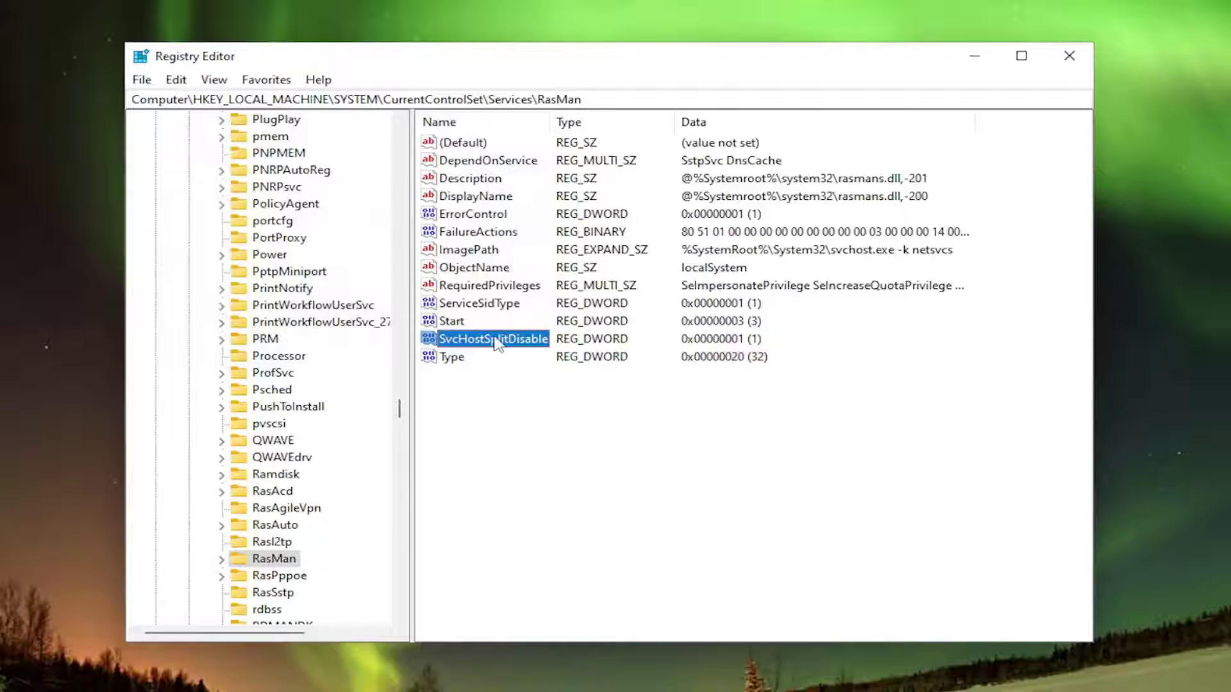
- Re-enter 1 as the value data of RasMan's SvcHostSplitDisable DWORD and confirm it
{"action": "right_click", "coordinate": [477, 425]}
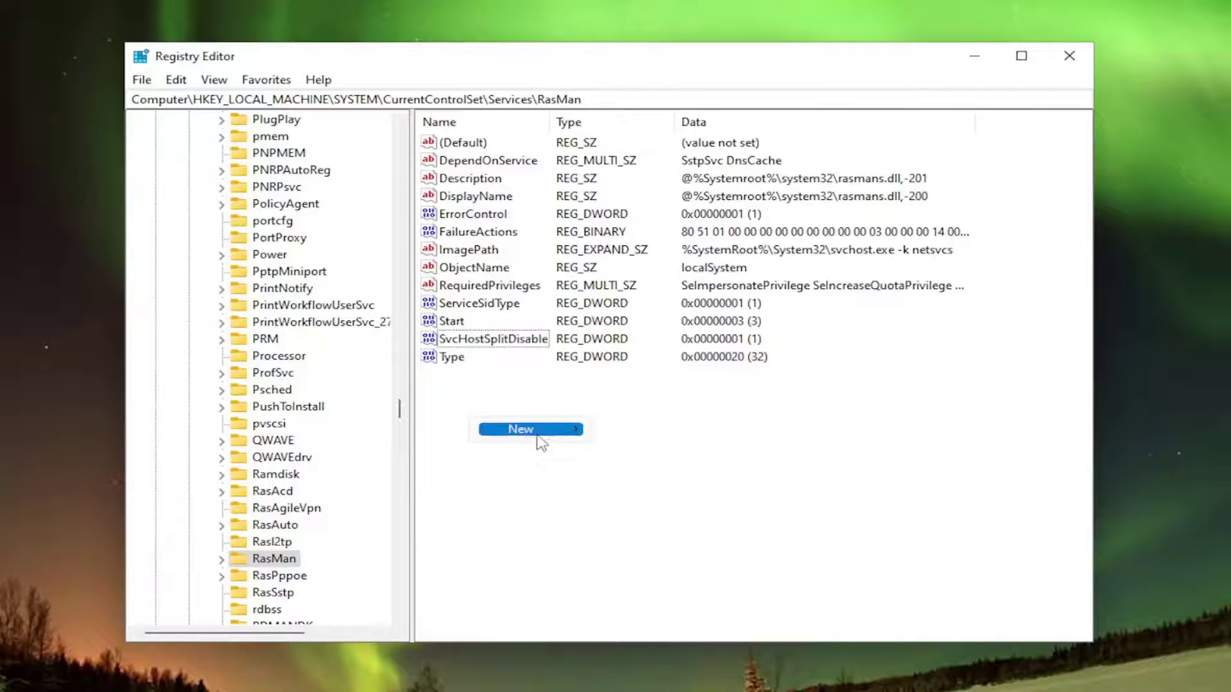
{"action": "mouse_move", "coordinate": [538, 431]}
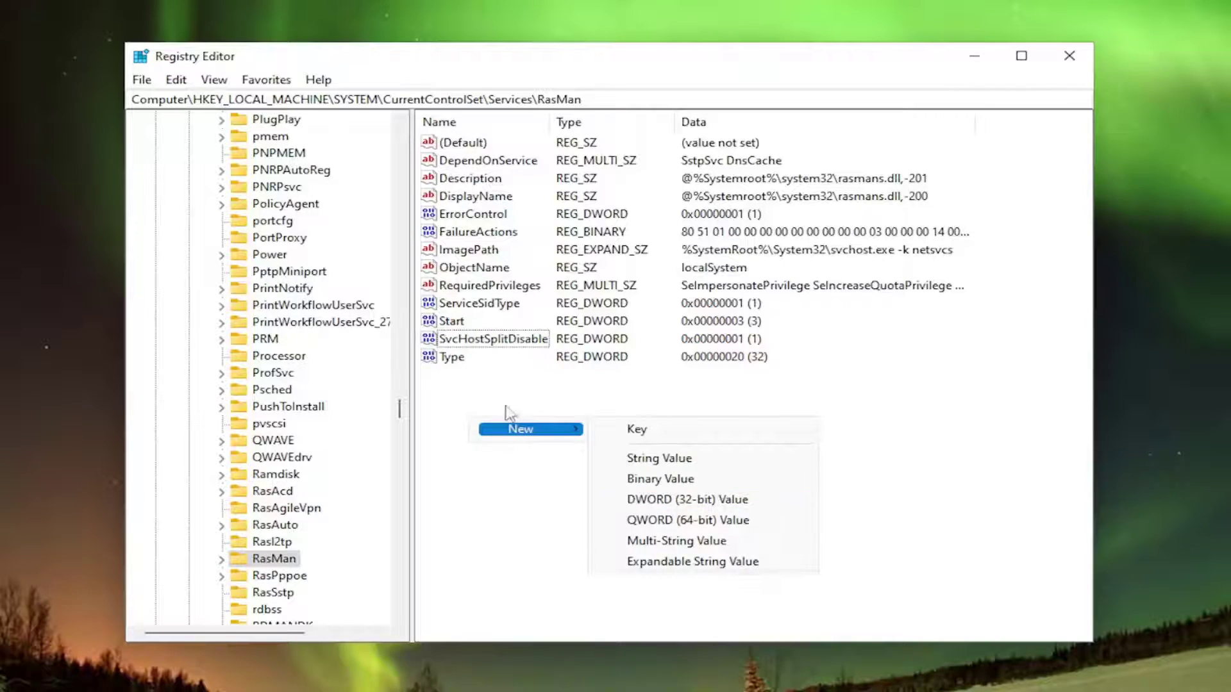
{"action": "left_click", "coordinate": [452, 410]}
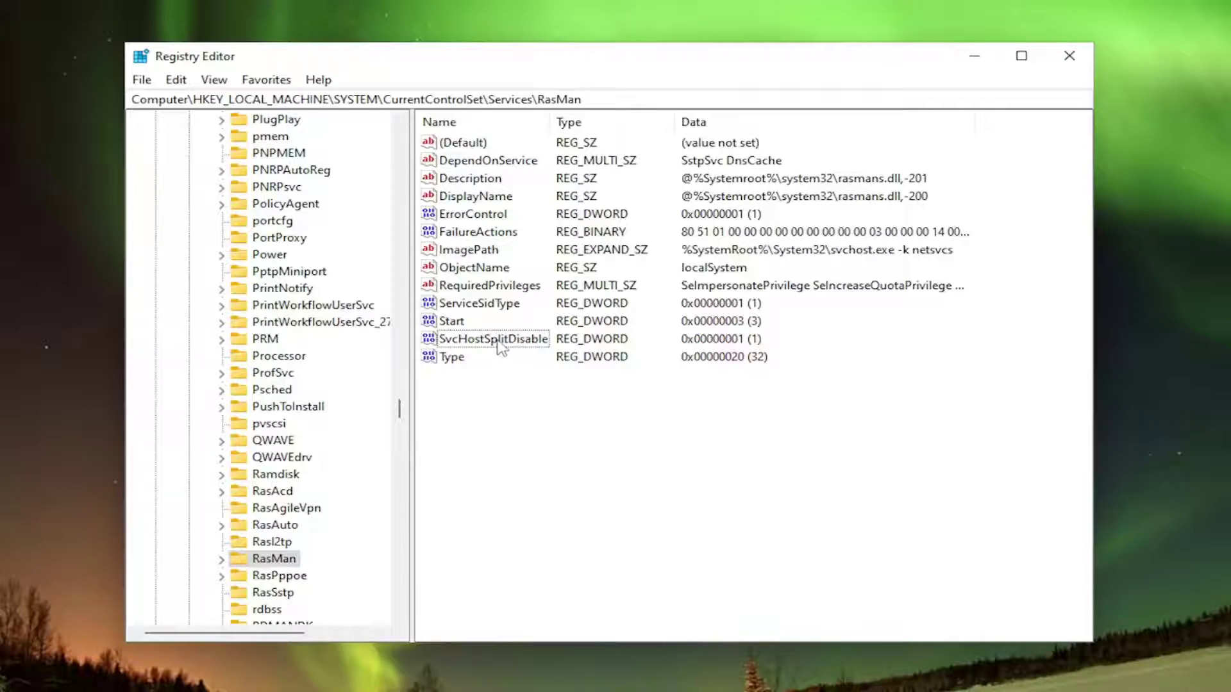
{"action": "double_click", "coordinate": [523, 346]}
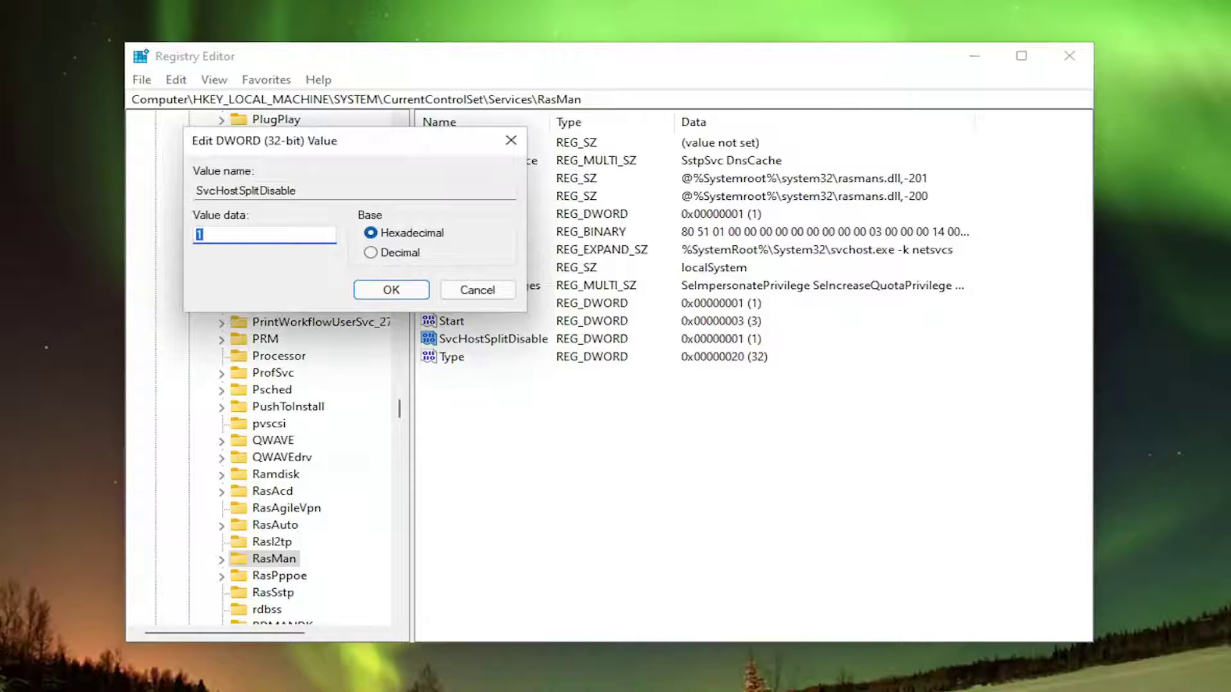
{"action": "type", "text": "1"}
{"action": "left_click", "coordinate": [392, 290]}
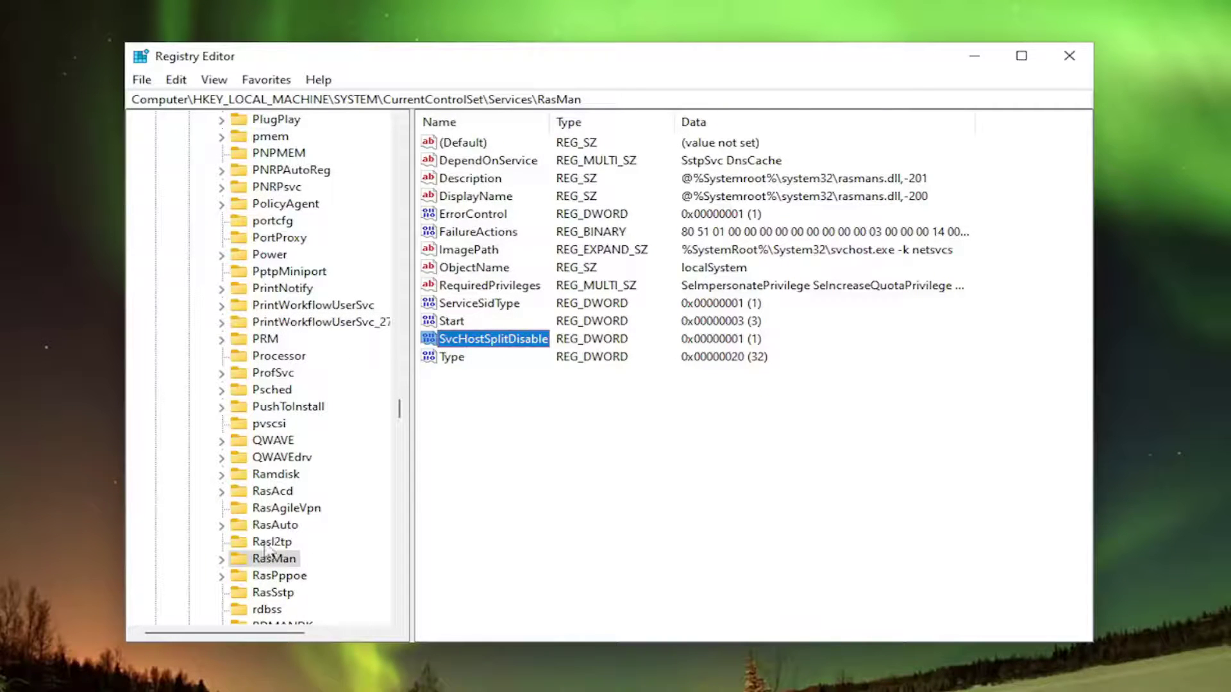
{"action": "scroll", "coordinate": [268, 548], "scroll_direction": "down", "scroll_amount": 2}
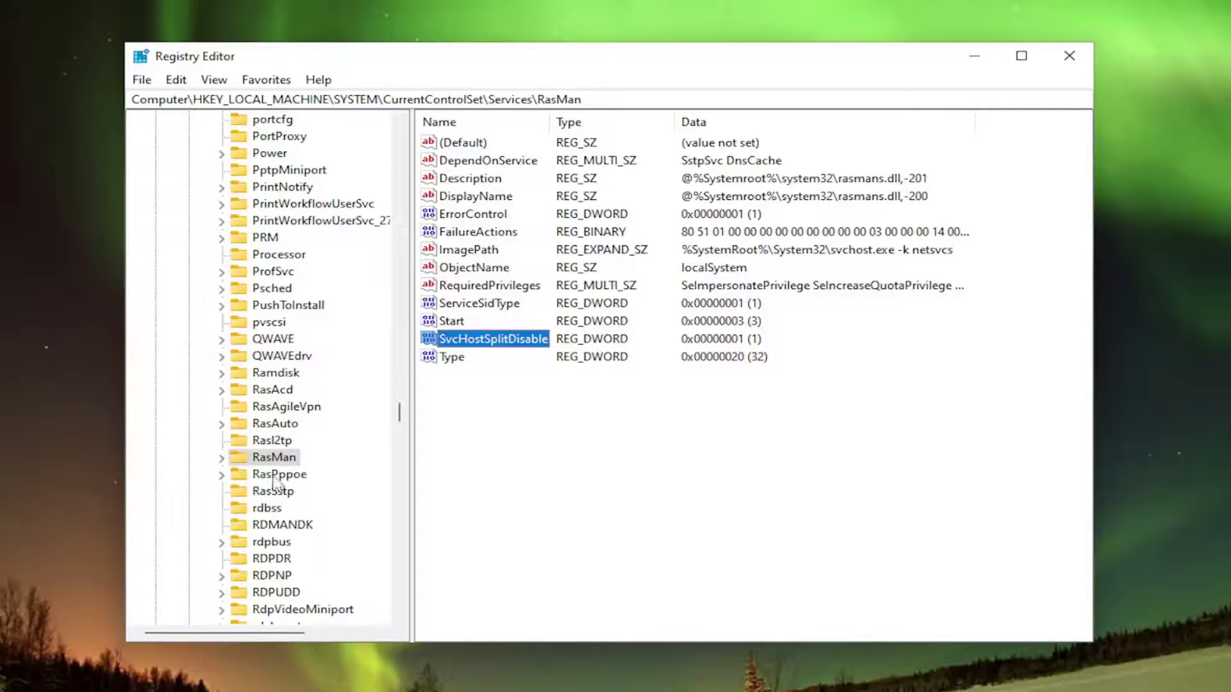
{"action": "scroll", "coordinate": [296, 426], "scroll_direction": "down", "scroll_amount": 4}
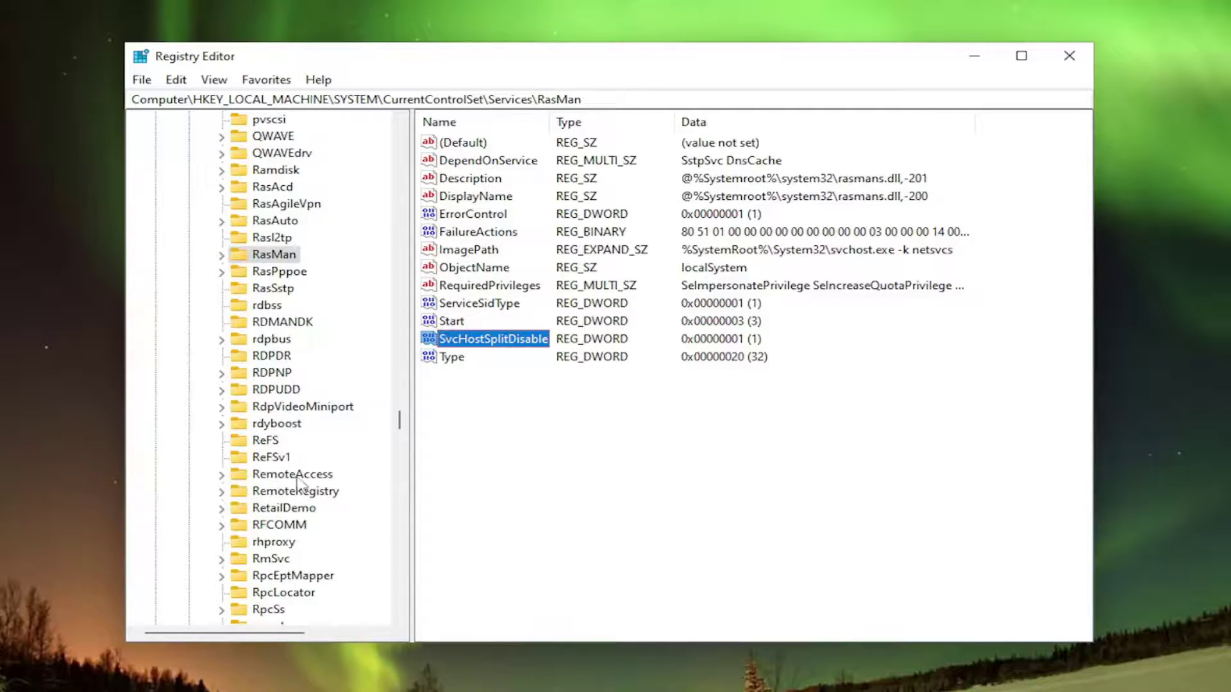
- Select the RemoteAccess key and confirm its SvcHostSplitDisable DWORD holds 1
{"action": "left_click", "coordinate": [296, 474]}
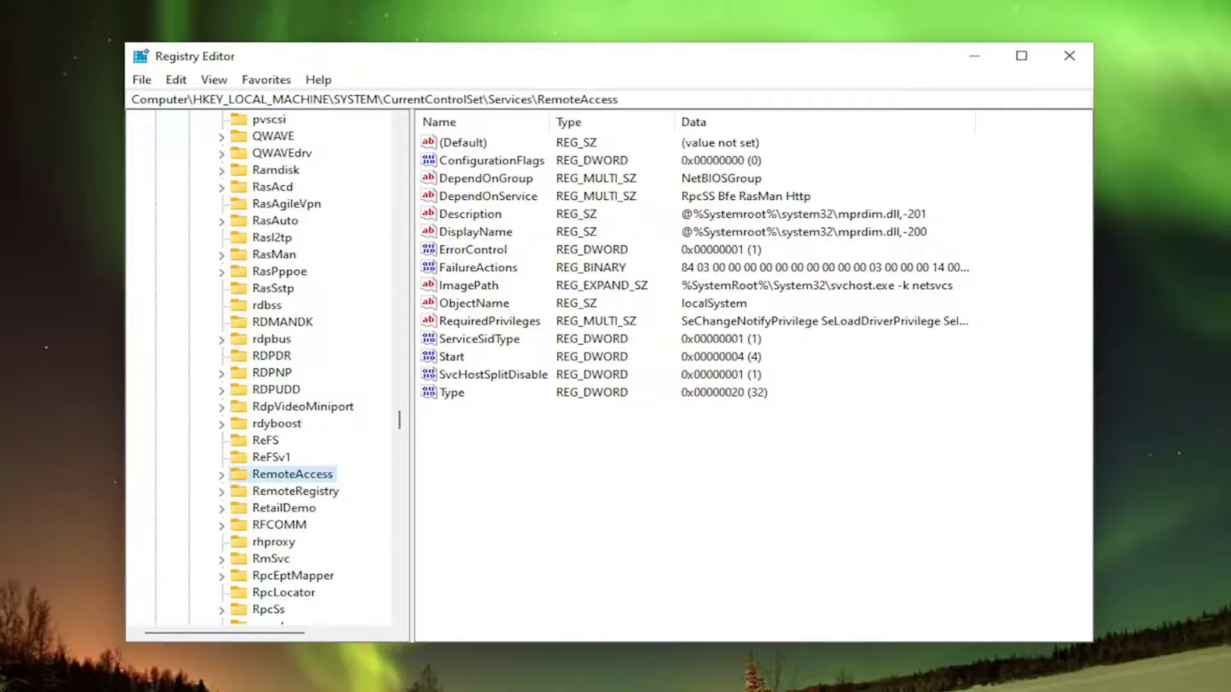
{"action": "left_click", "coordinate": [466, 377]}
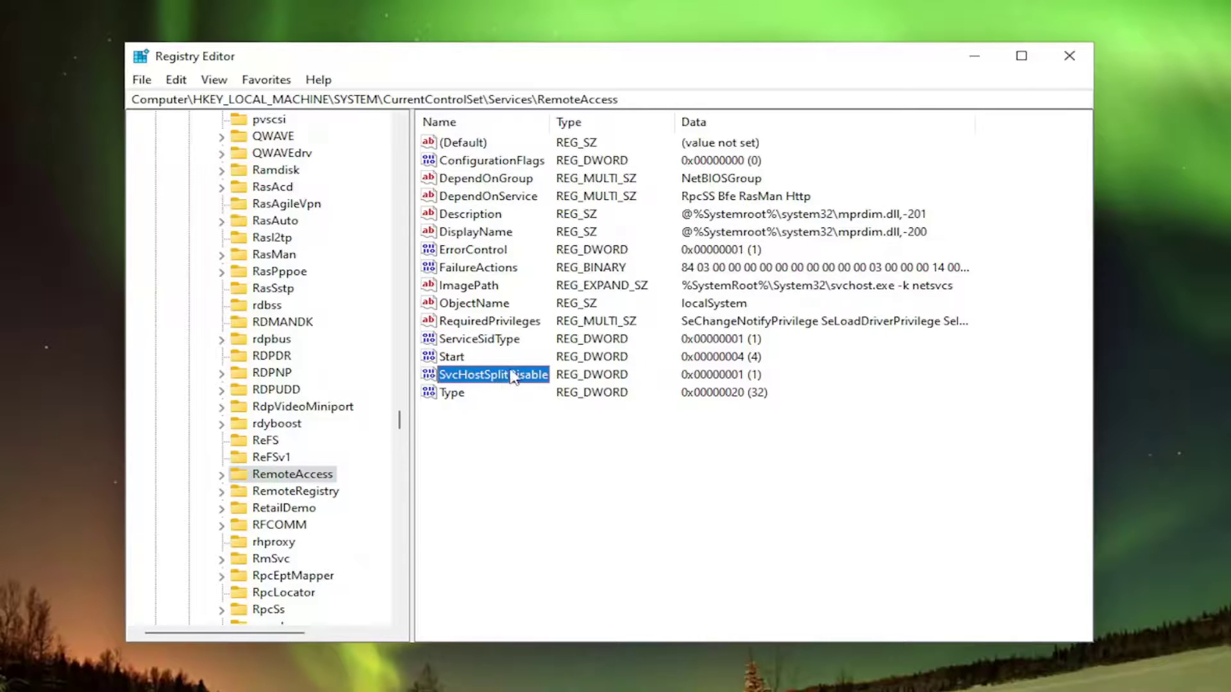
{"action": "double_click", "coordinate": [513, 375]}
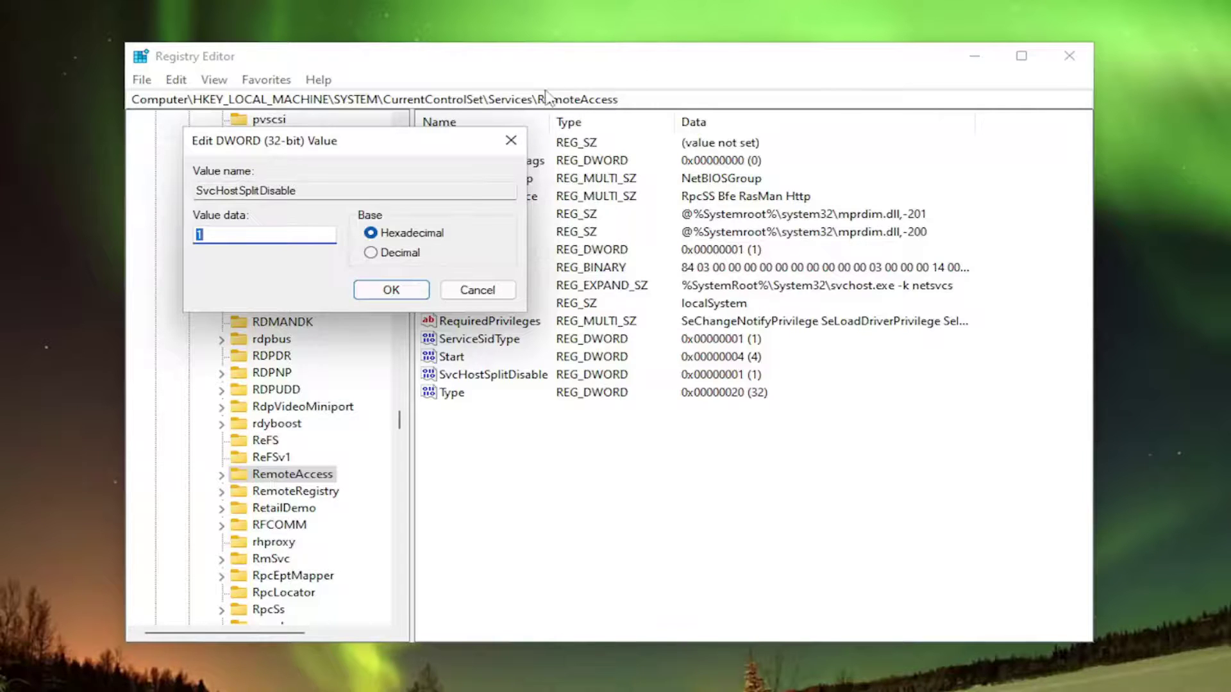
{"action": "left_click", "coordinate": [510, 136]}
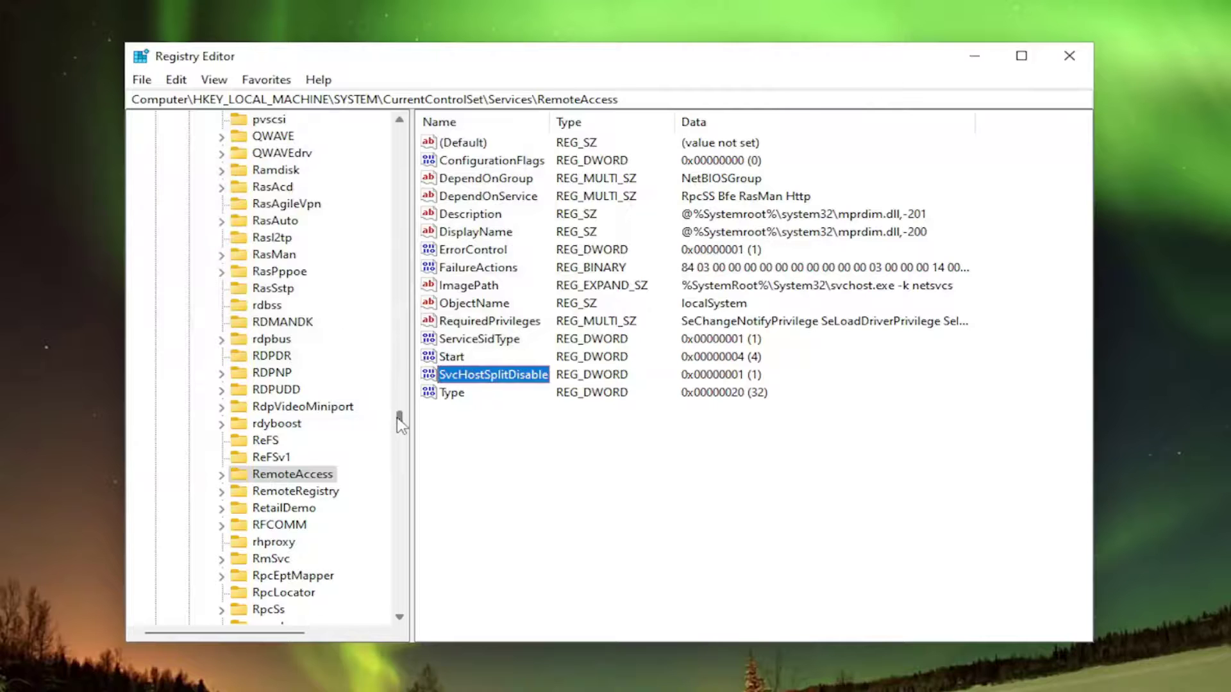
- Collapse Services, CurrentControlSet, SYSTEM and HKEY_LOCAL_MACHINE, then close Registry Editor
{"action": "left_click_drag", "start_coordinate": [399, 418], "coordinate": [402, 131]}
{"action": "left_click", "coordinate": [204, 423]}
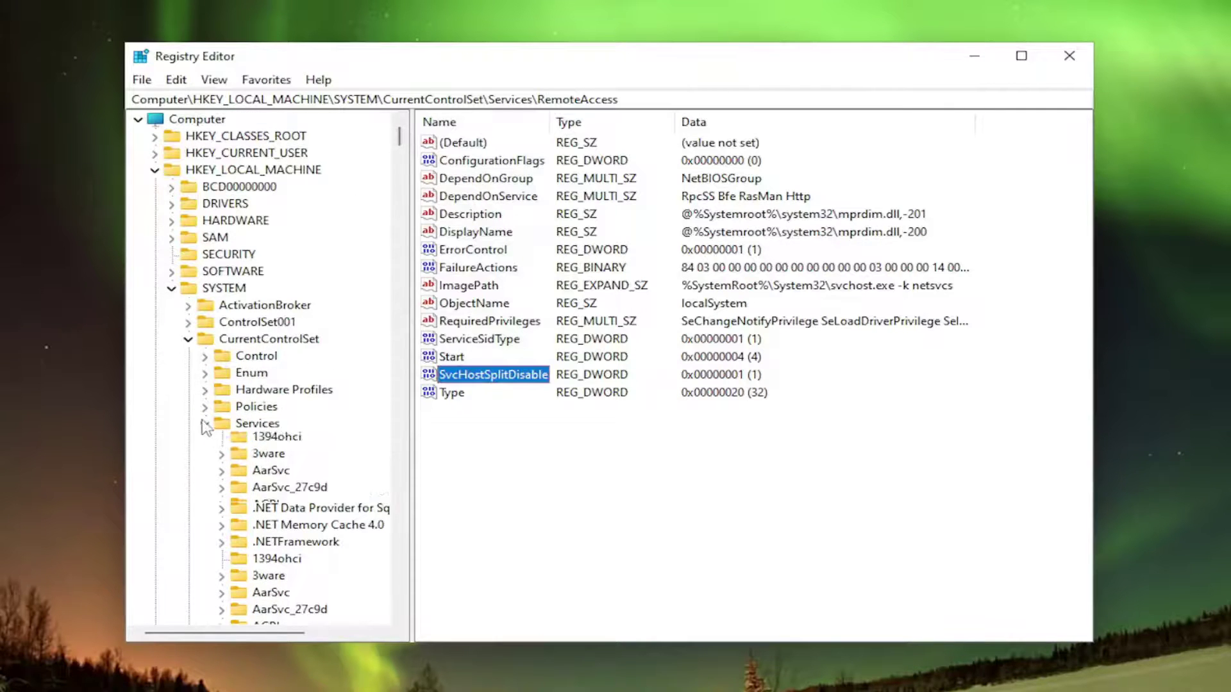
{"action": "left_click", "coordinate": [188, 338]}
{"action": "left_click", "coordinate": [171, 288]}
{"action": "left_click", "coordinate": [155, 169]}
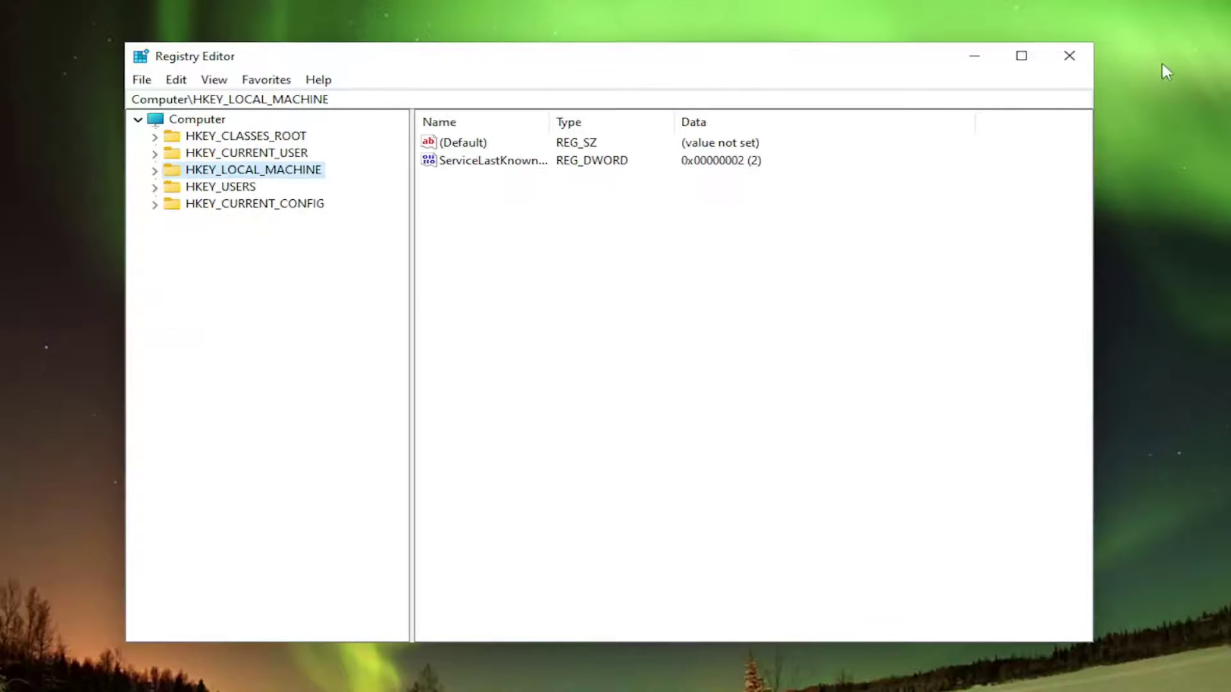
{"action": "left_click", "coordinate": [1059, 58]}
{"action": "right_click", "coordinate": [465, 673]}
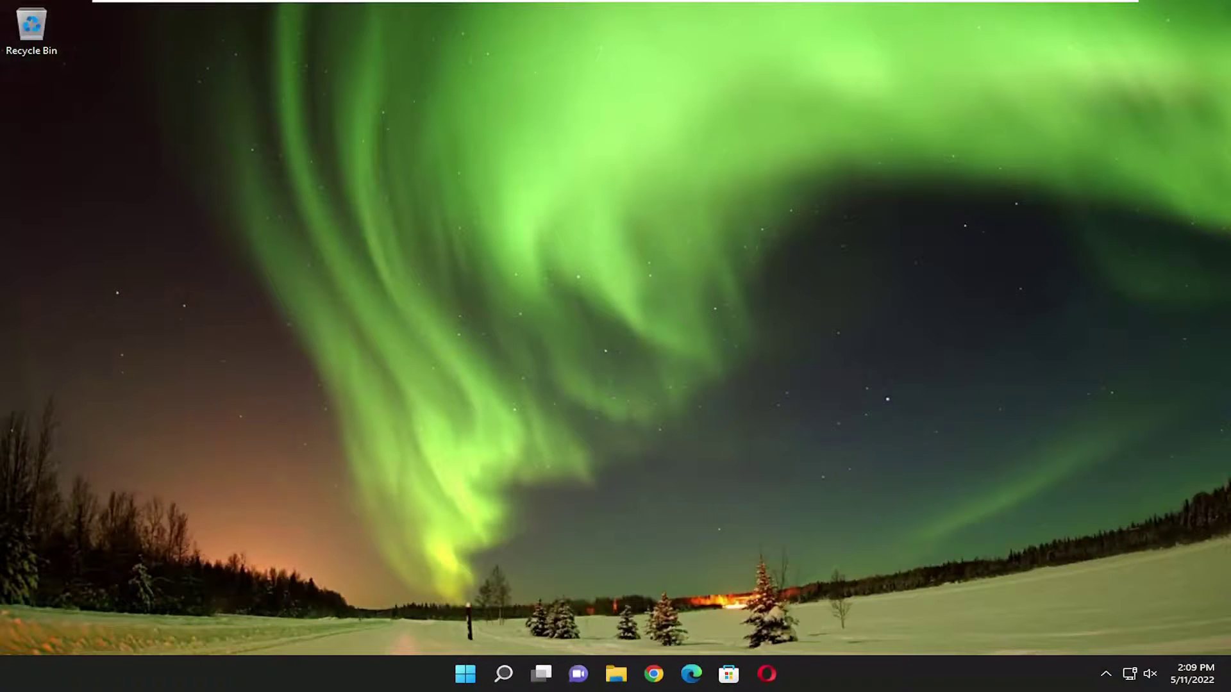
- Open the Services console by searching 'services' in Windows search
{"action": "left_click", "coordinate": [504, 673]}
{"action": "type", "text": "services"}
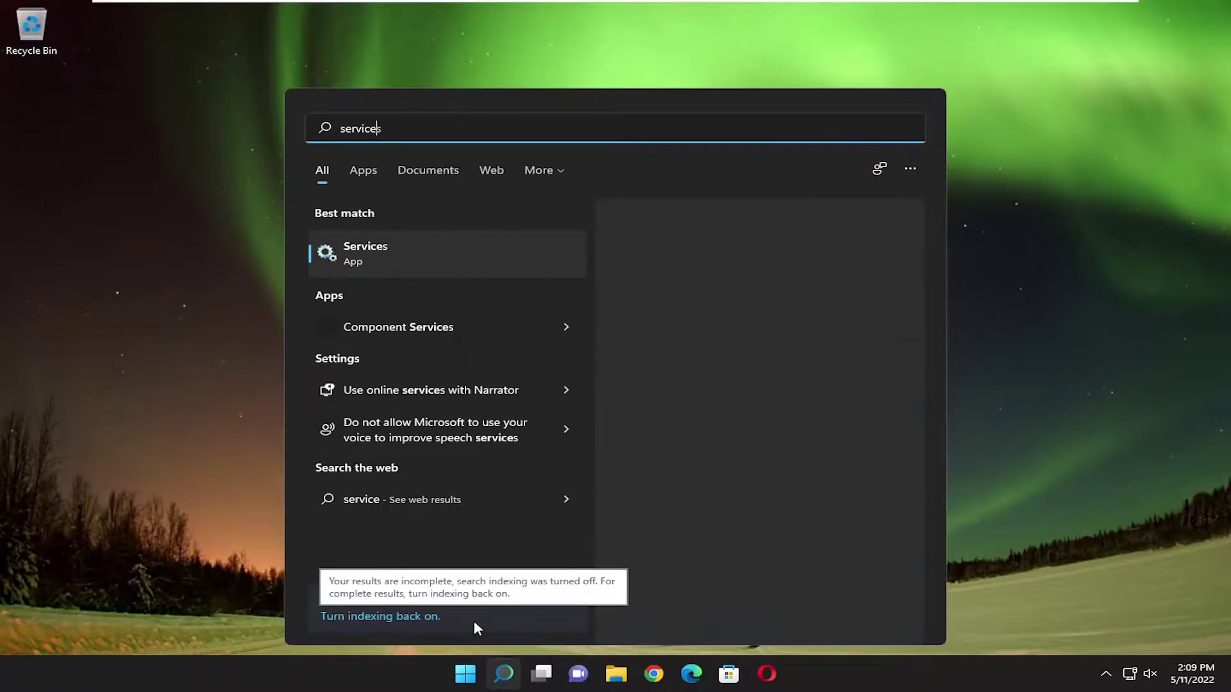
{"action": "left_click", "coordinate": [371, 256]}
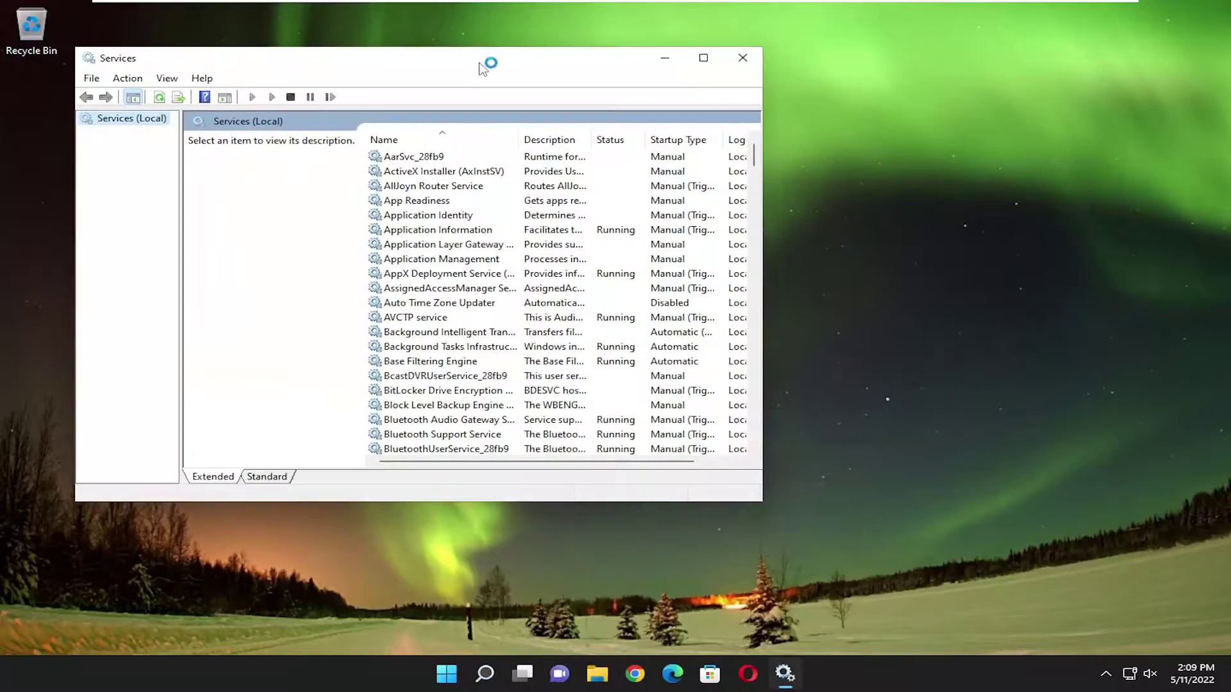
- Enlarge the Services window, fit the Name column, and scroll down to Routing and Remote Access
{"action": "left_click_drag", "start_coordinate": [482, 67], "coordinate": [602, 45]}
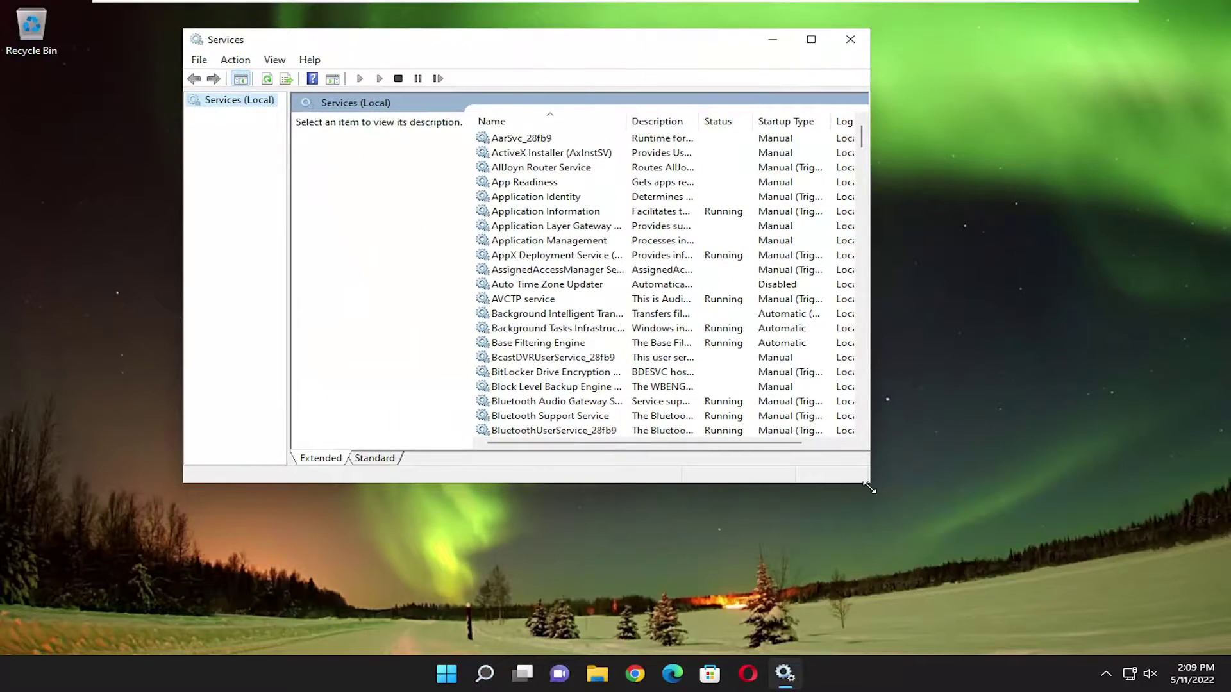
{"action": "left_click_drag", "start_coordinate": [869, 487], "coordinate": [1087, 600]}
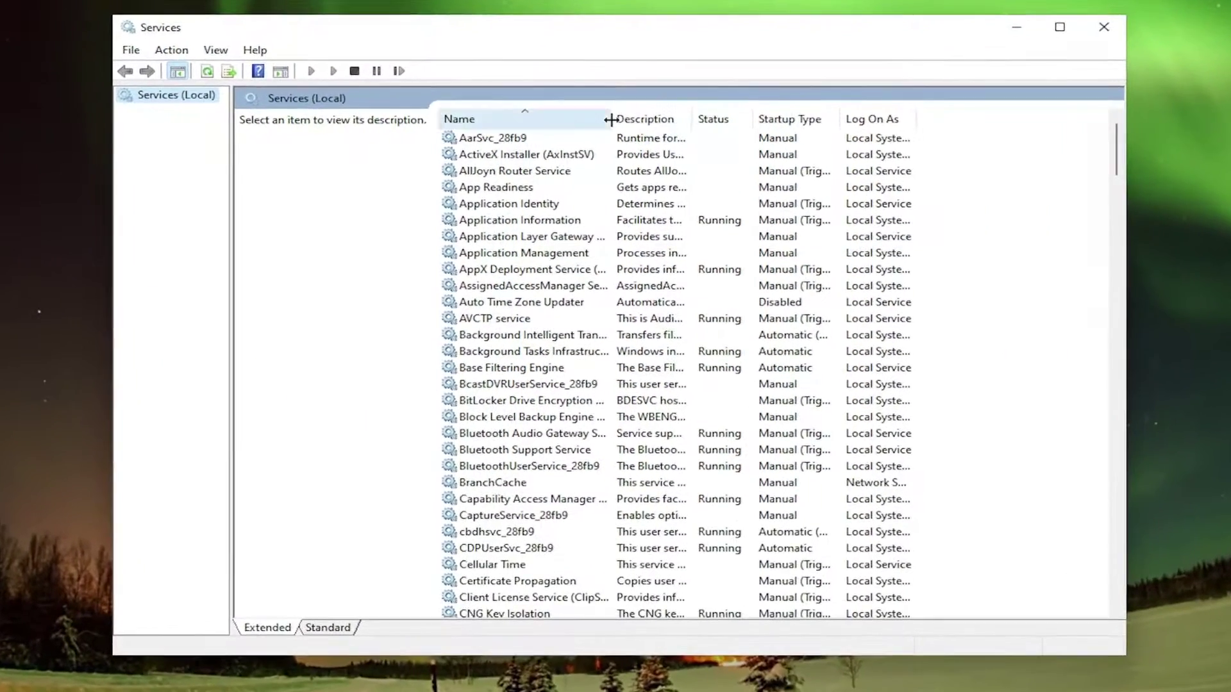
{"action": "double_click", "coordinate": [610, 119]}
{"action": "scroll", "coordinate": [728, 338], "scroll_direction": "down", "scroll_amount": 20}
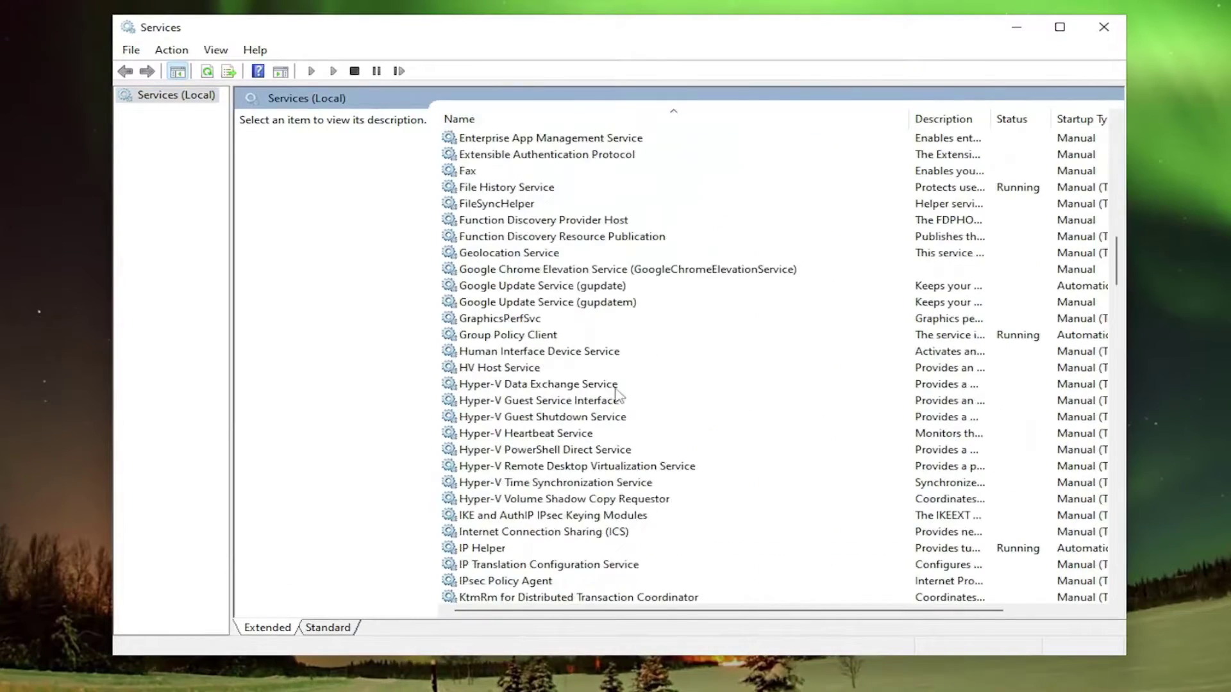
{"action": "scroll", "coordinate": [594, 401], "scroll_direction": "down", "scroll_amount": 4}
{"action": "scroll", "coordinate": [583, 397], "scroll_direction": "up", "scroll_amount": 5}
{"action": "scroll", "coordinate": [577, 404], "scroll_direction": "down", "scroll_amount": 13}
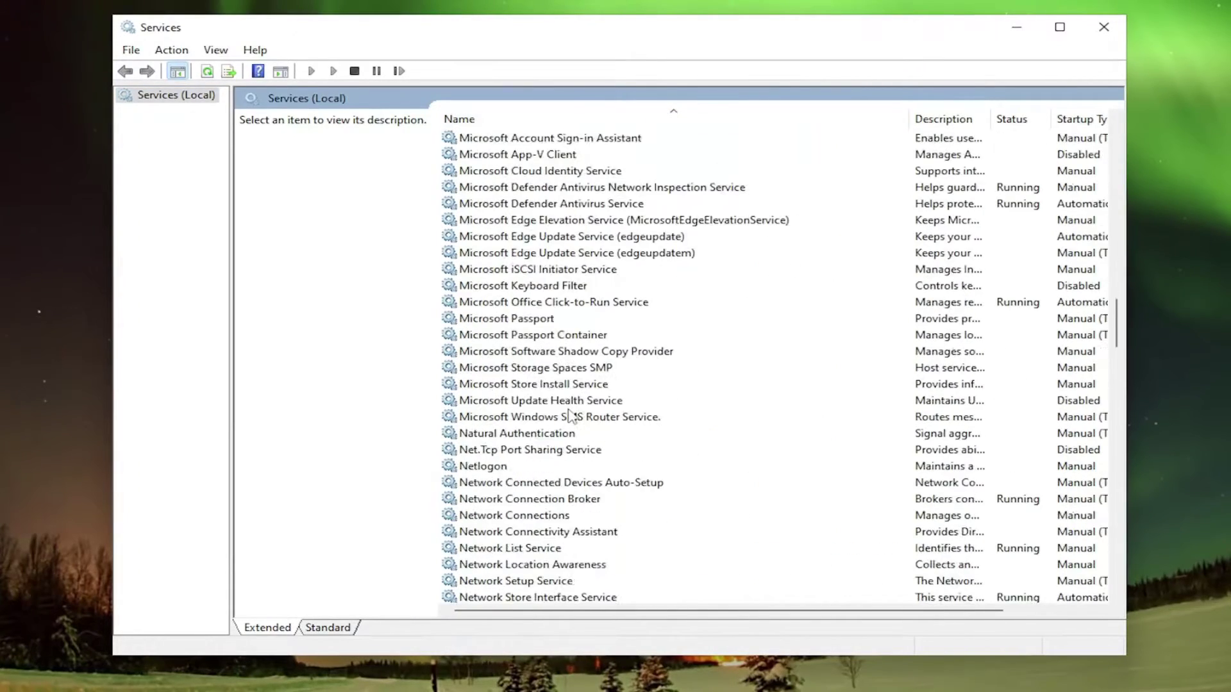
{"action": "scroll", "coordinate": [570, 417], "scroll_direction": "down", "scroll_amount": 13}
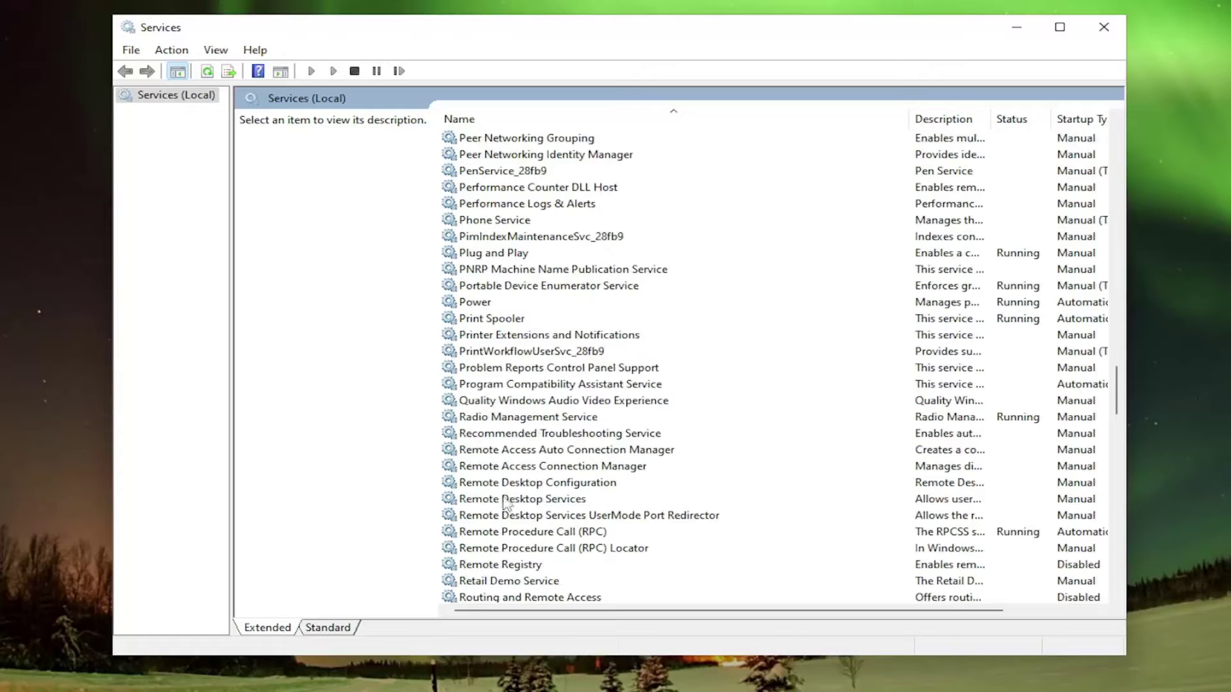
{"action": "scroll", "coordinate": [543, 523], "scroll_direction": "down", "scroll_amount": 1}
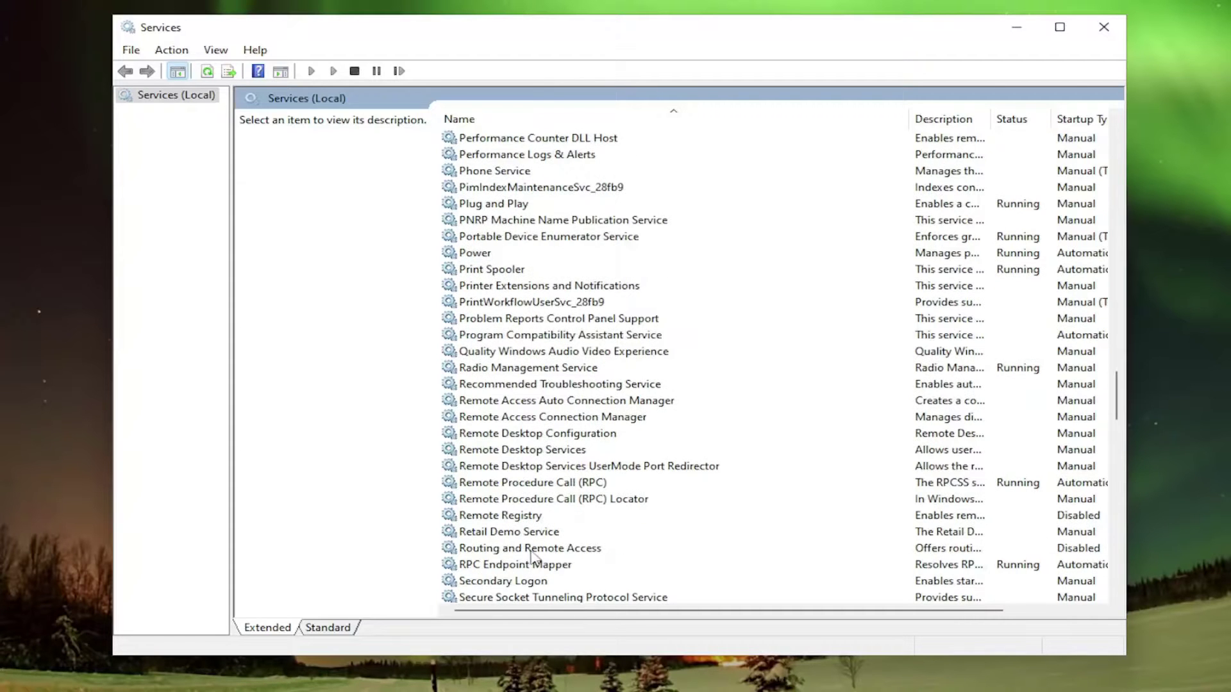
- Set Routing and Remote Access startup type to Automatic, apply it, and start the service
{"action": "left_click", "coordinate": [530, 551]}
{"action": "double_click", "coordinate": [530, 551]}
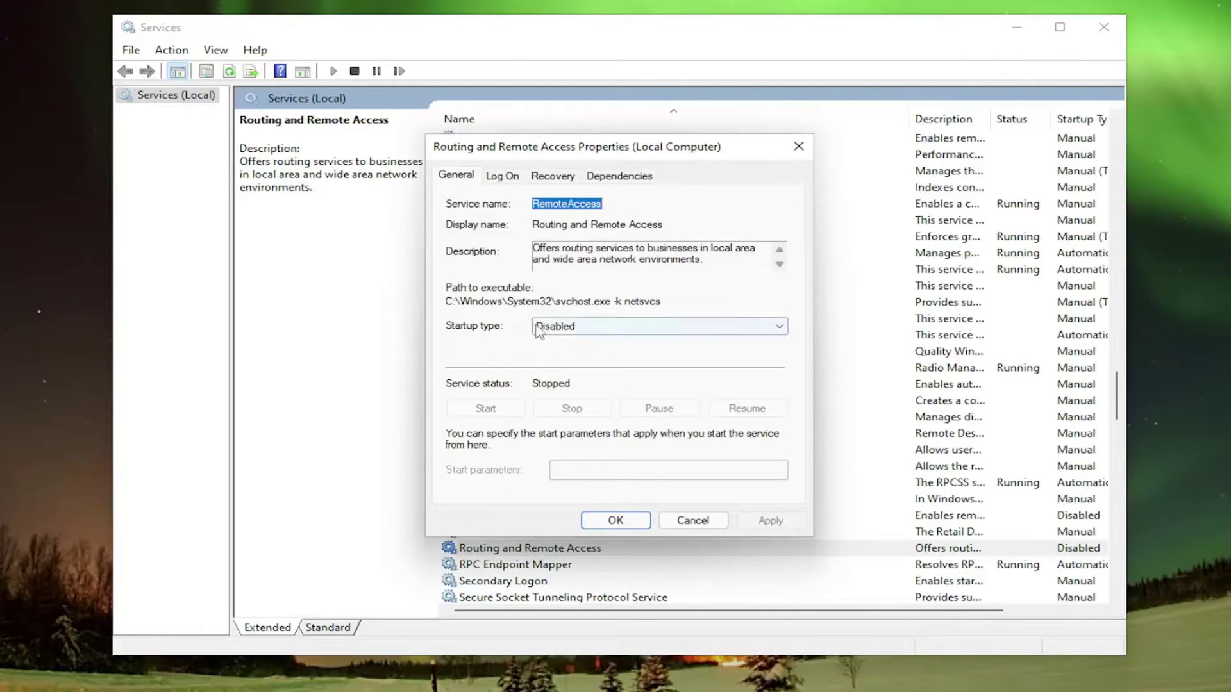
{"action": "left_click", "coordinate": [666, 328]}
{"action": "left_click", "coordinate": [572, 354]}
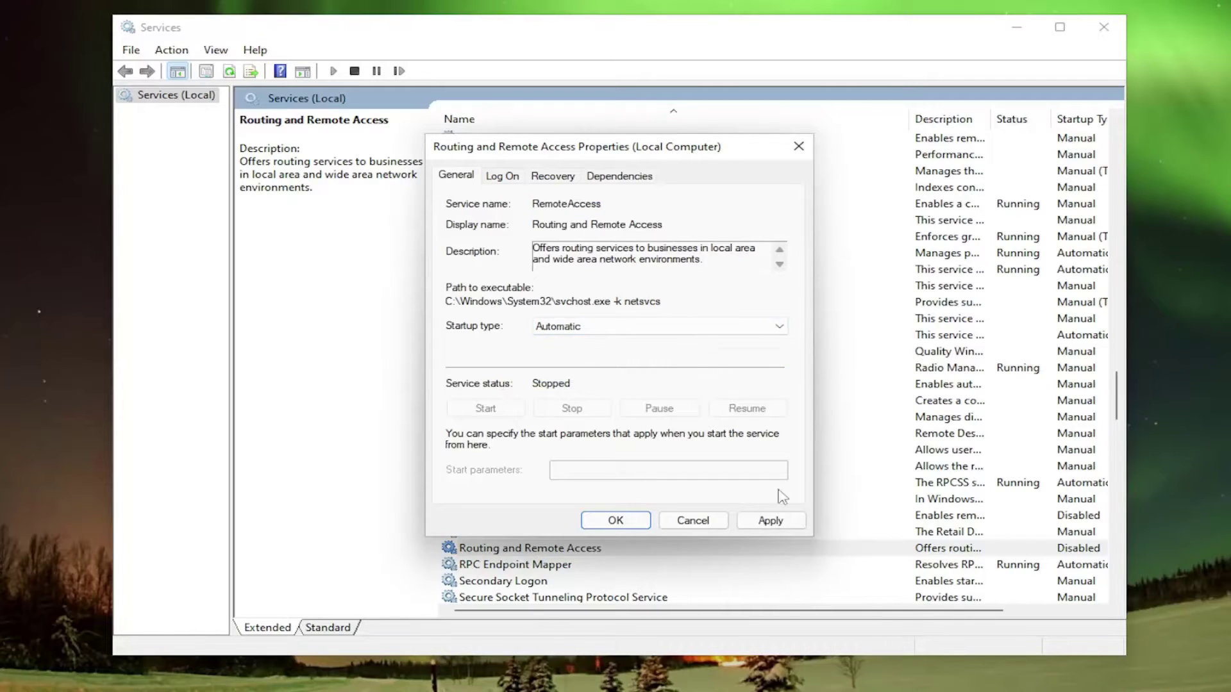
{"action": "left_click", "coordinate": [787, 522]}
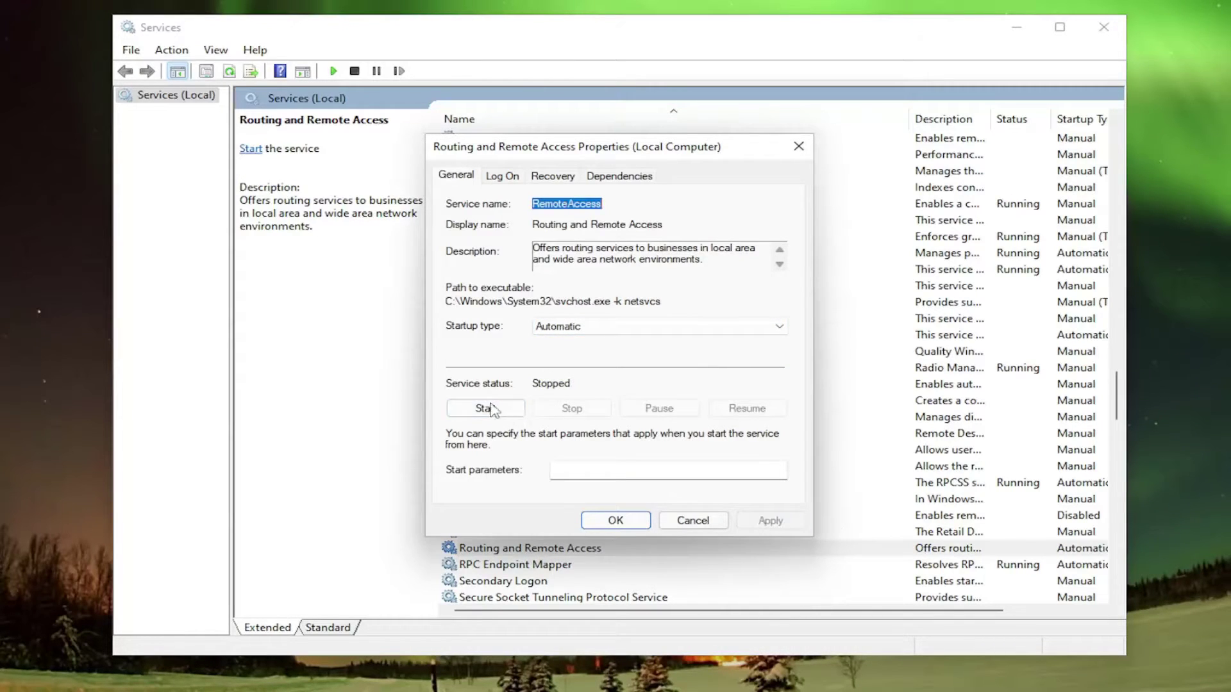
{"action": "left_click", "coordinate": [499, 413]}
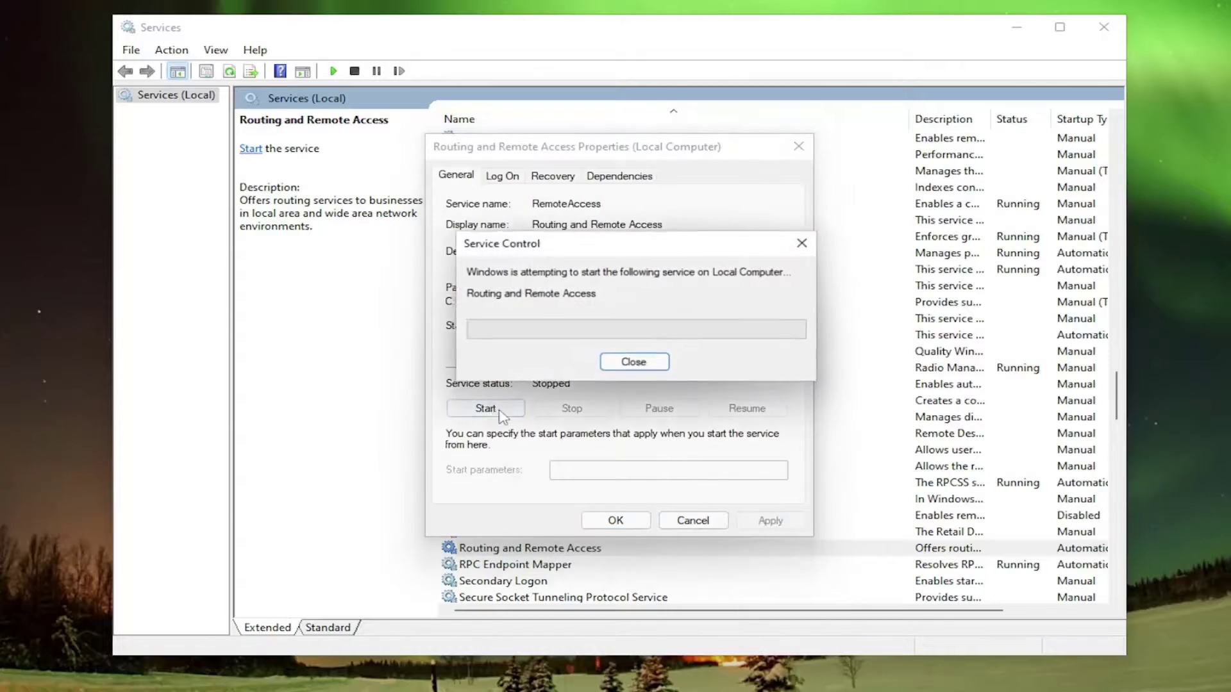
{"action": "left_click", "coordinate": [614, 520]}
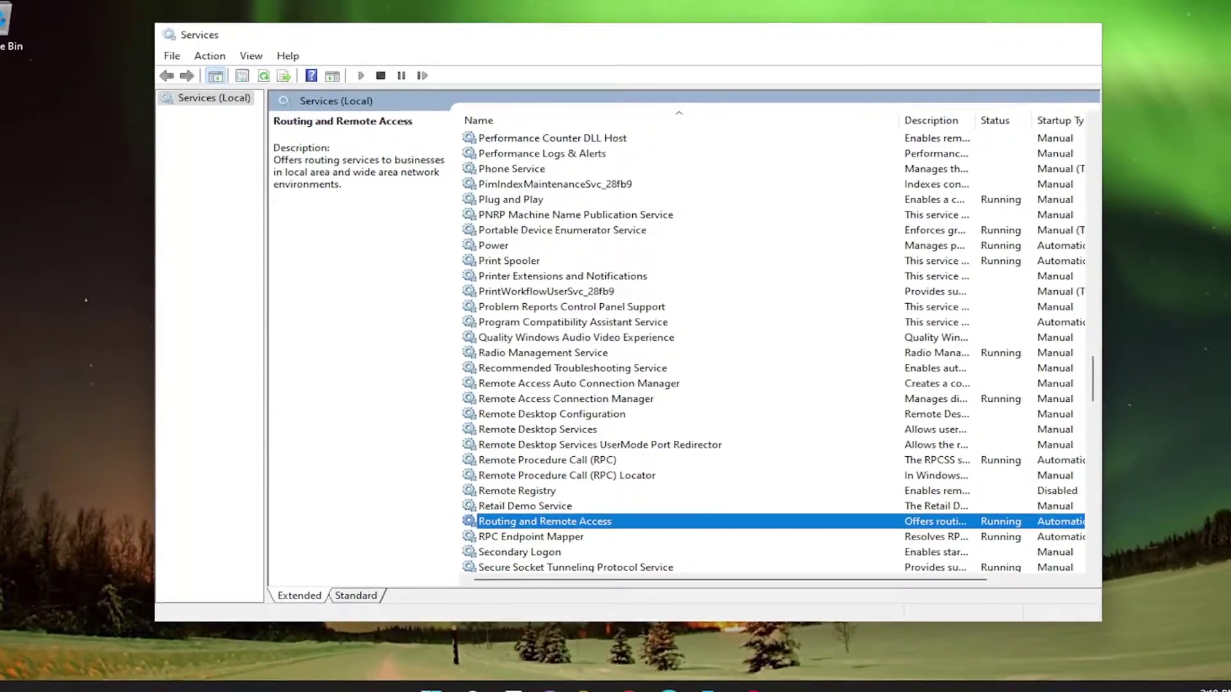
- Close the Services console window
{"action": "left_click", "coordinate": [1103, 26]}
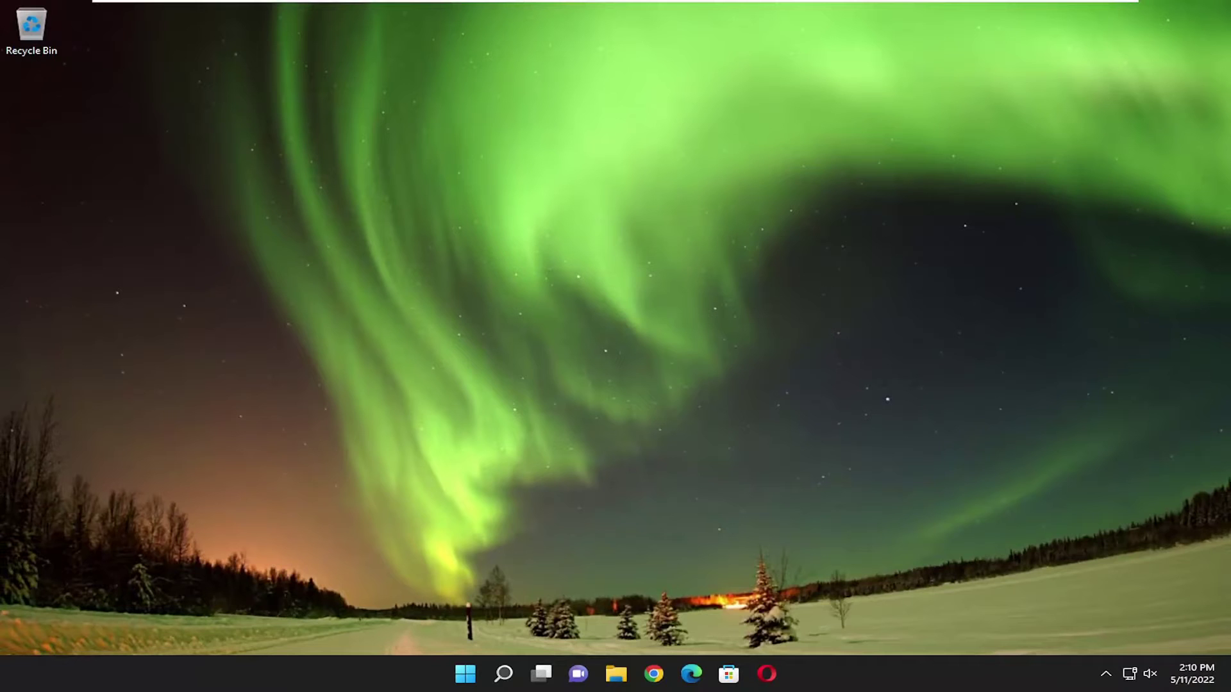